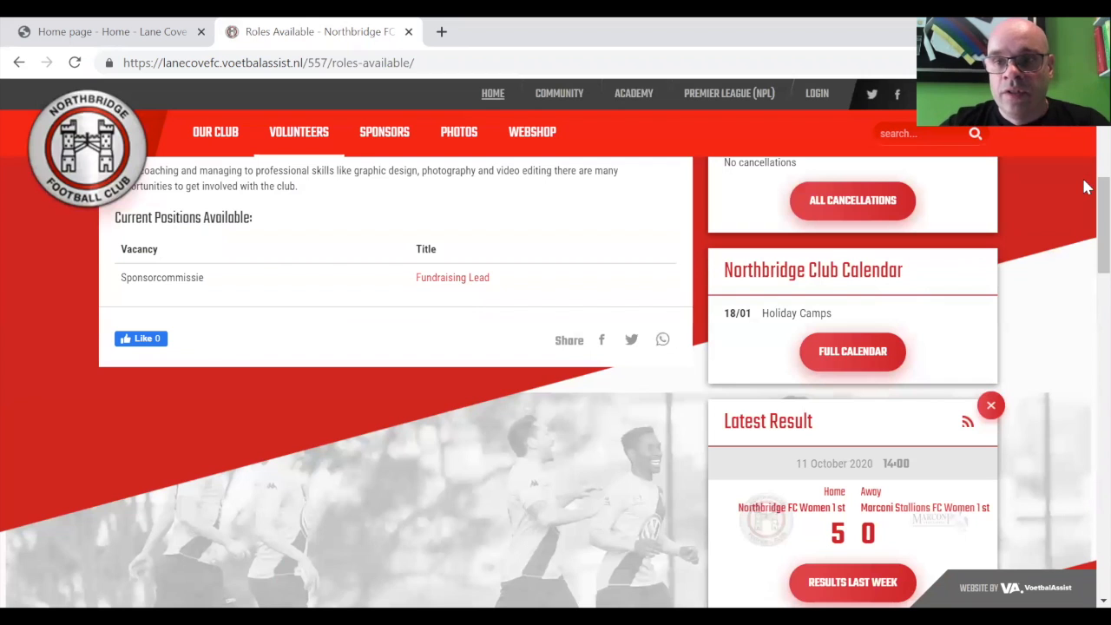
# Step: Switch to the VoetbalAssist CMS and open the page for managing volunteer vacancies
pyautogui.scroll(3, 1085, 149)
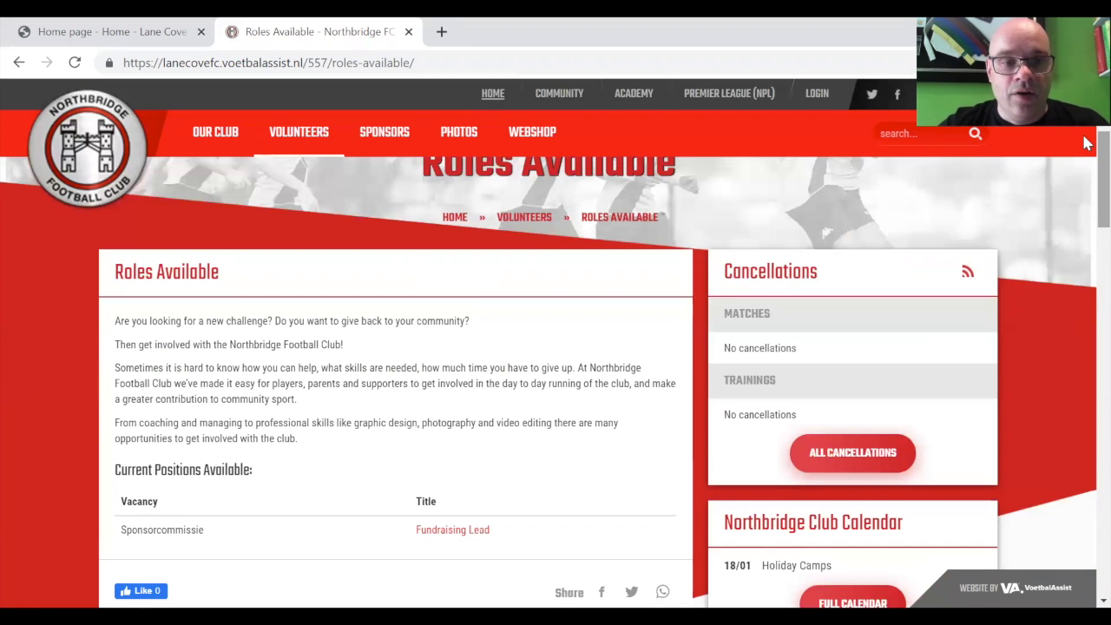
pyautogui.click(146, 35)
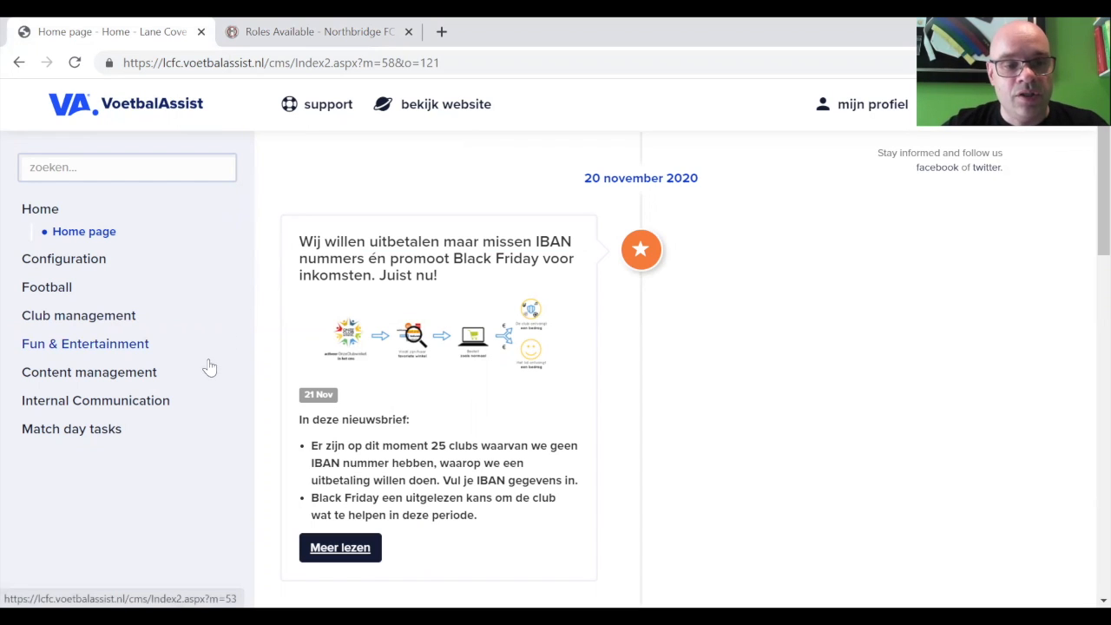
pyautogui.click(113, 383)
pyautogui.moveTo(246, 265); pyautogui.dragTo(247, 335)
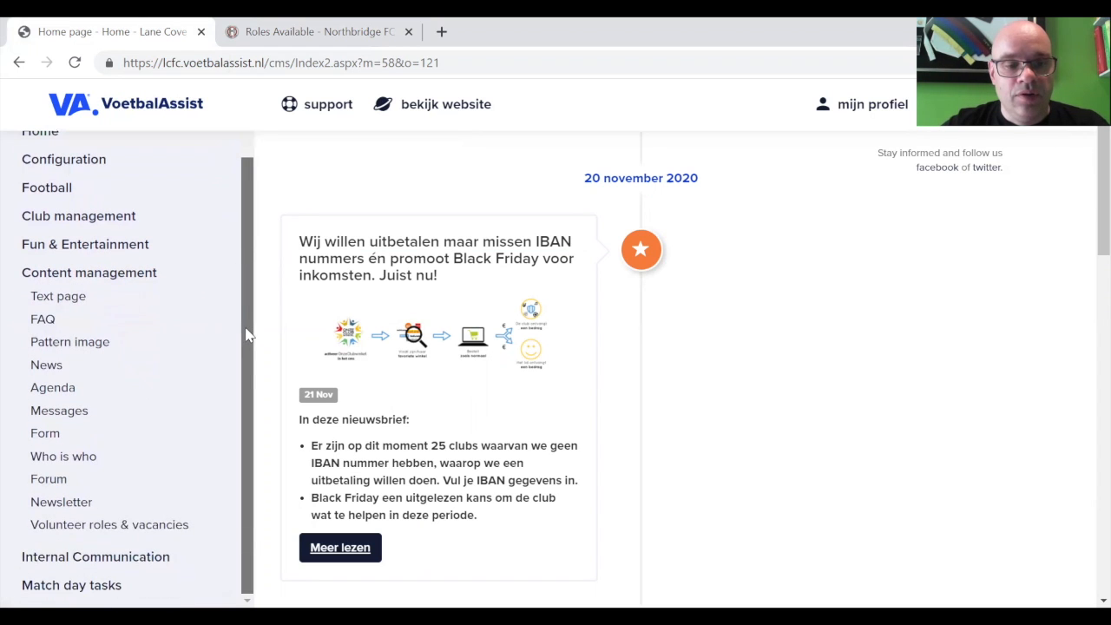
pyautogui.click(65, 526)
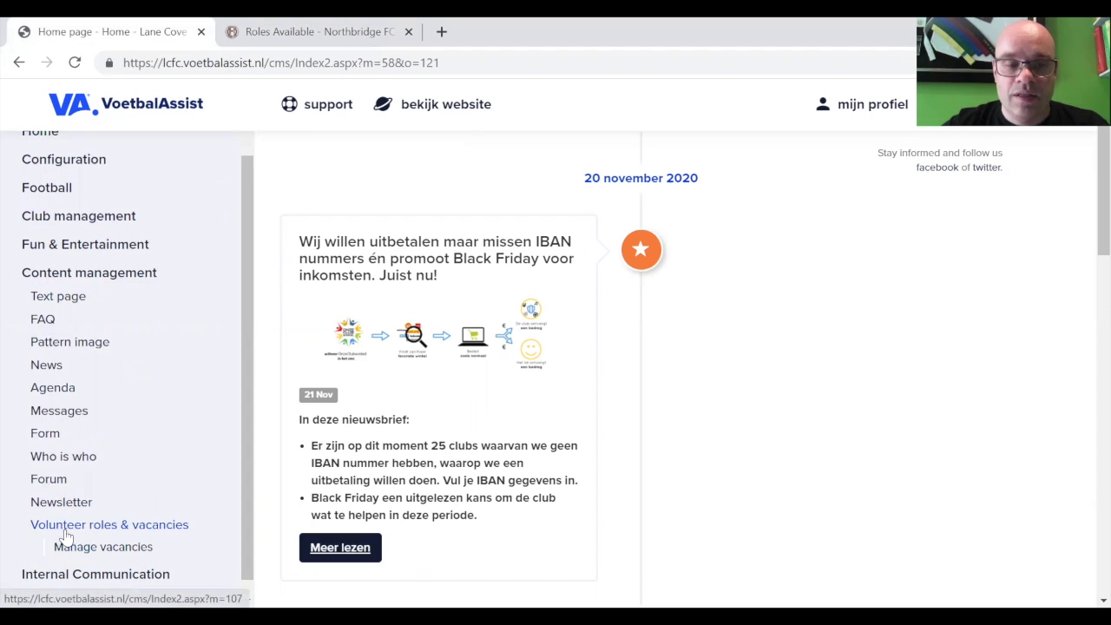
pyautogui.click(89, 545)
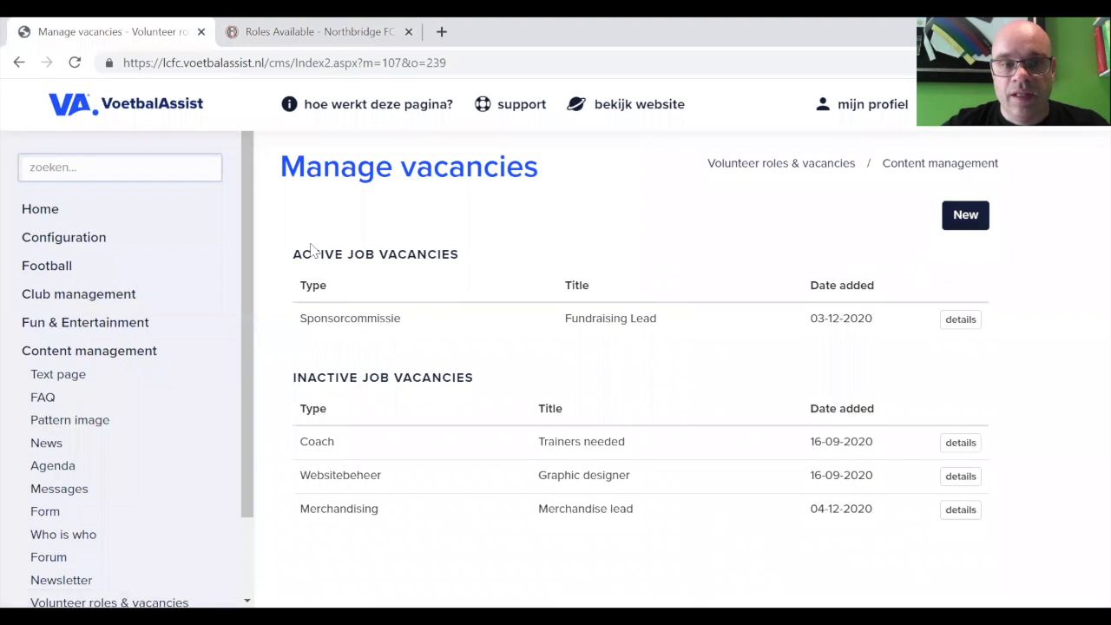
# Step: Start a new vacancy with the copied Northbridge FC role text as function description and "Merchandising lead" as title
pyautogui.click(978, 231)
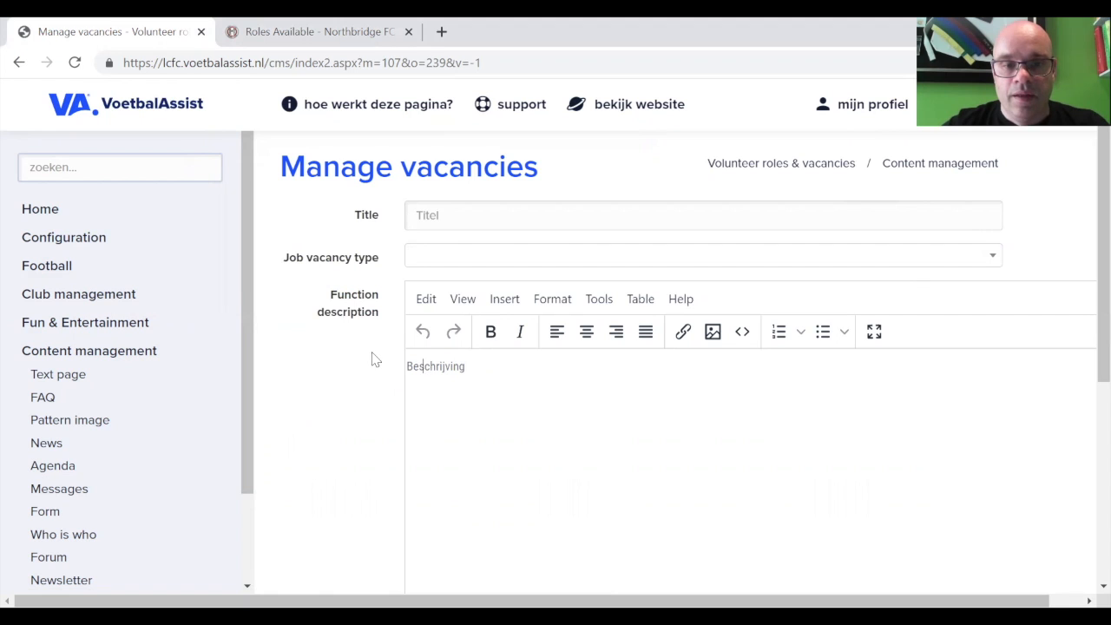
pyautogui.hotkey('ctrl', 'v')
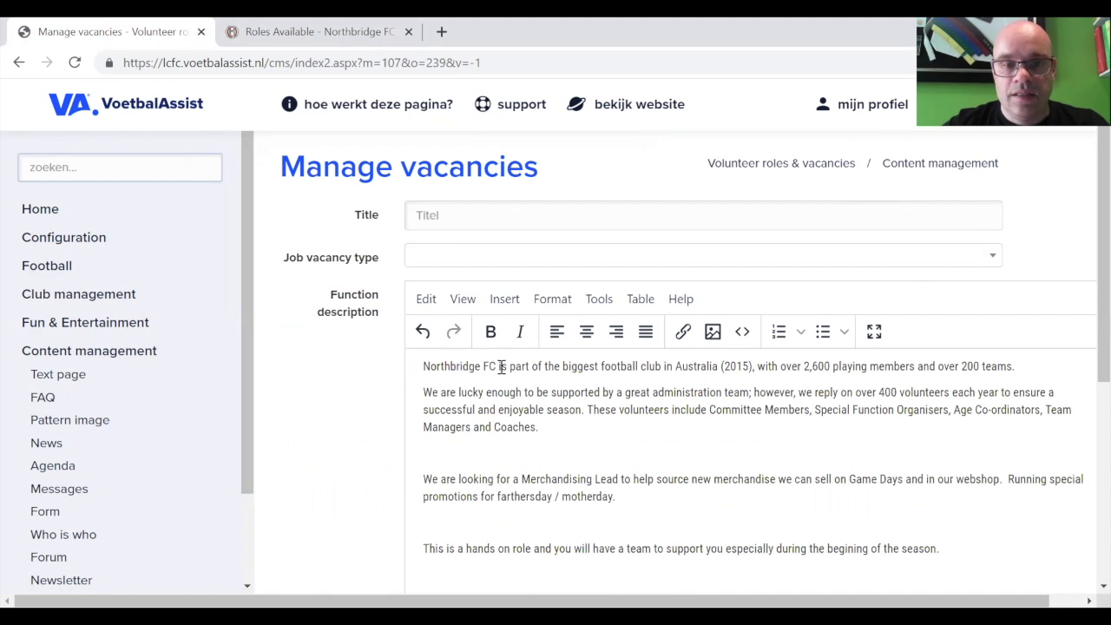
pyautogui.click(528, 221)
pyautogui.write('Mercha')
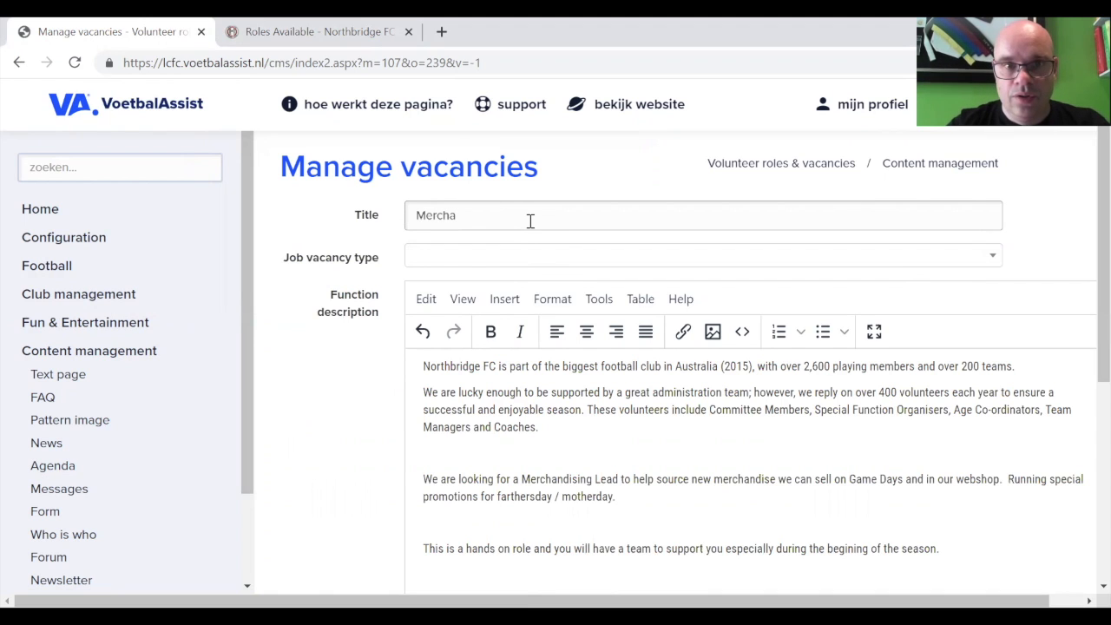
pyautogui.write('nsdising lead')
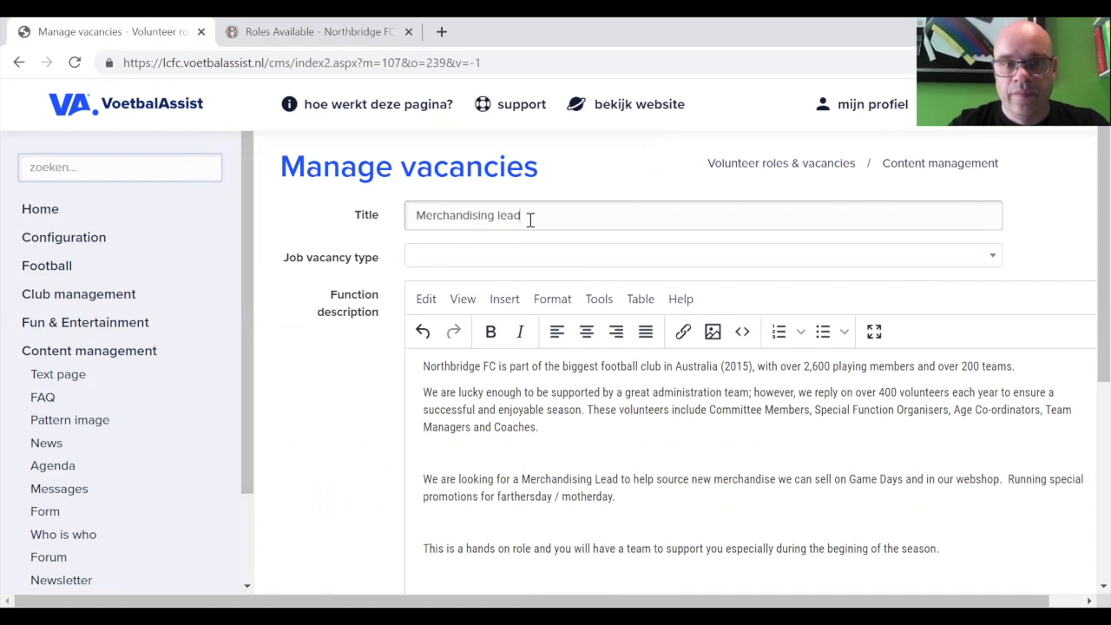
# Step: Set the new vacancy's job vacancy type to Merchandising
pyautogui.click(995, 259)
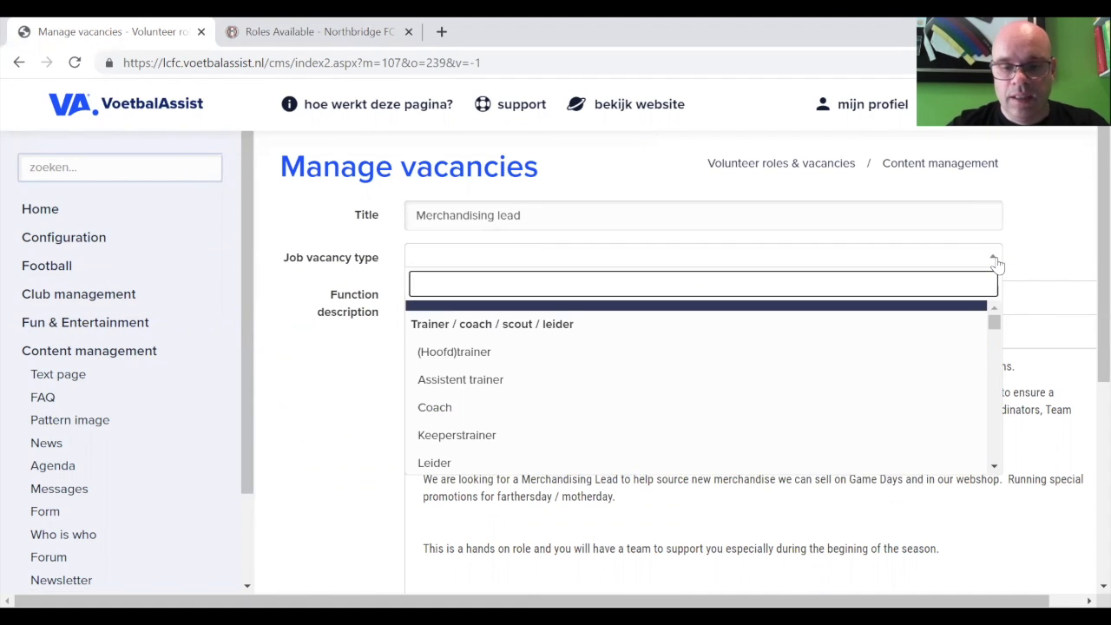
pyautogui.write('mer')
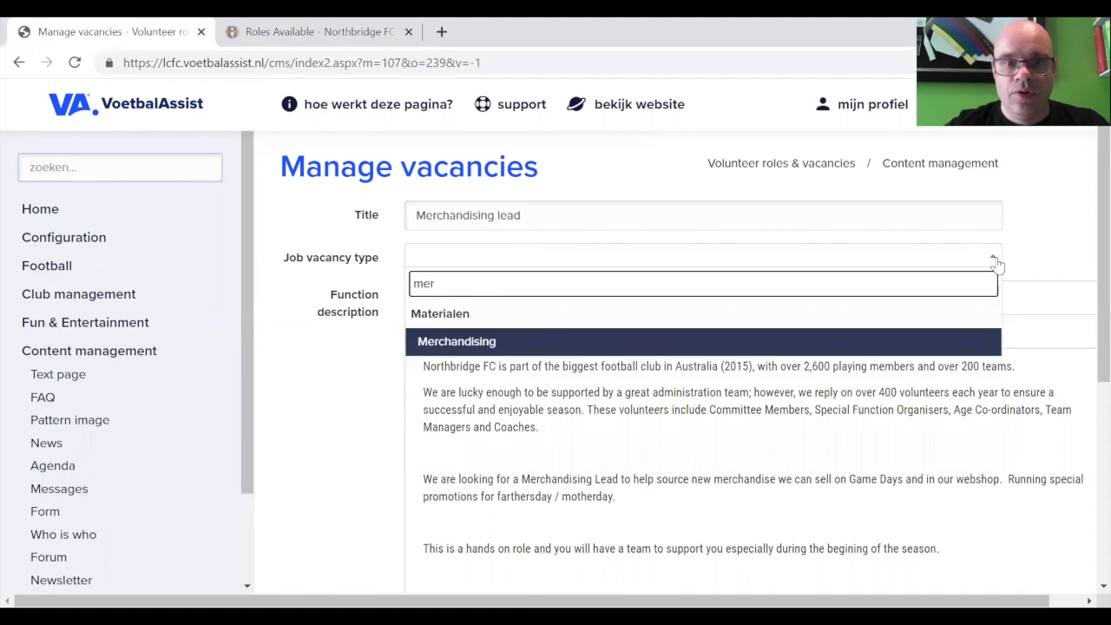
pyautogui.click(948, 344)
# Step: Remove the blank line above the "We are looking for a Merchandising Lead" paragraph and save the vacancy as active
pyautogui.scroll(-2, 1087, 295)
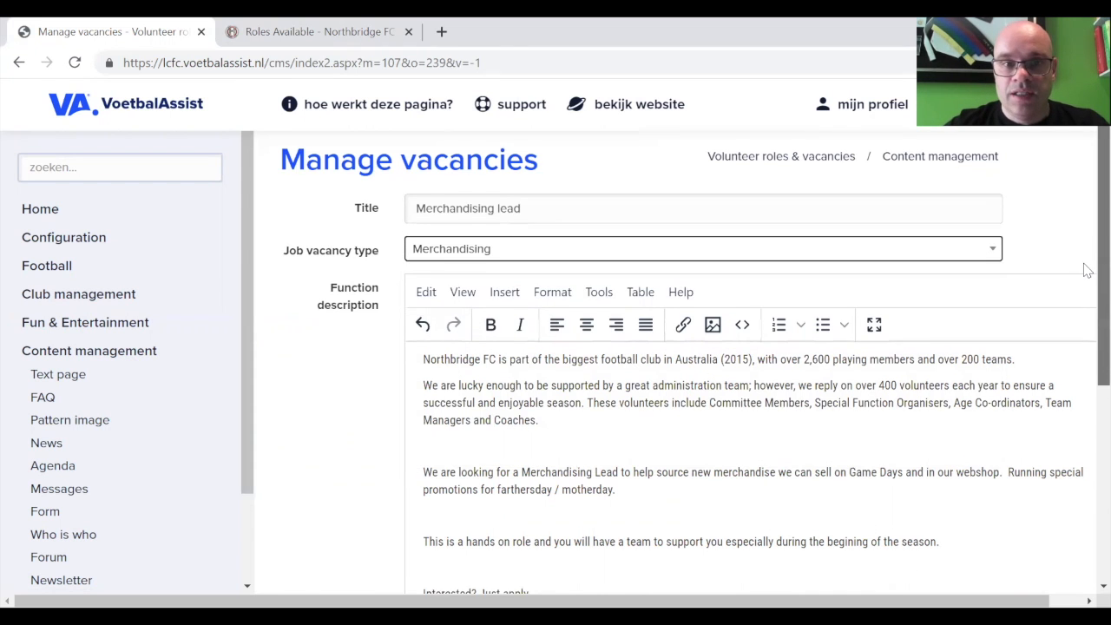
pyautogui.scroll(-1, 1087, 330)
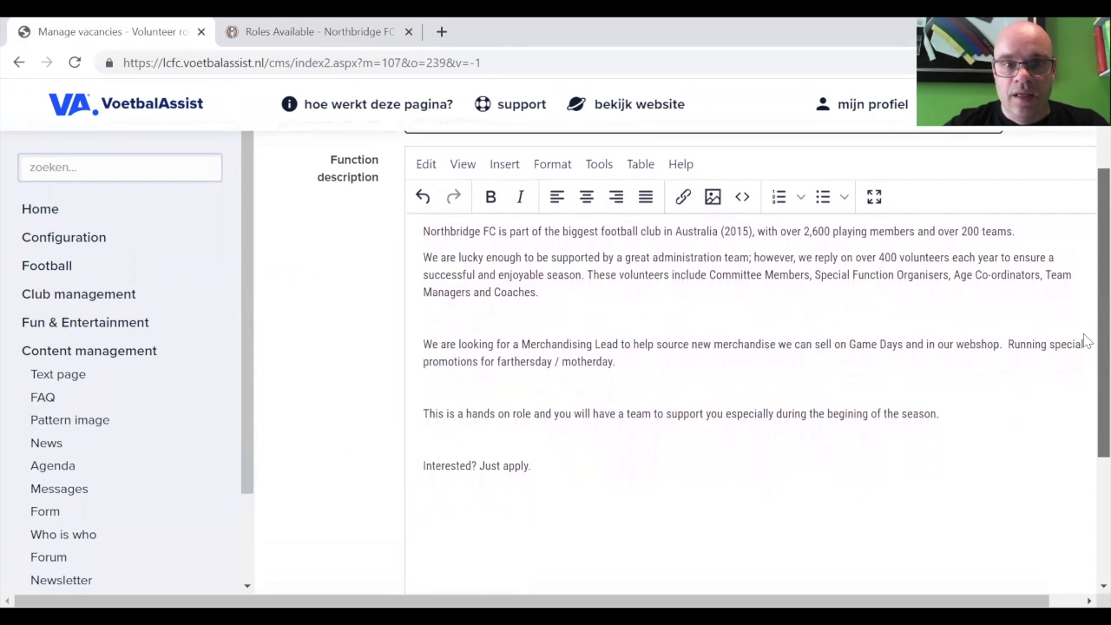
pyautogui.scroll(-1, 1087, 342)
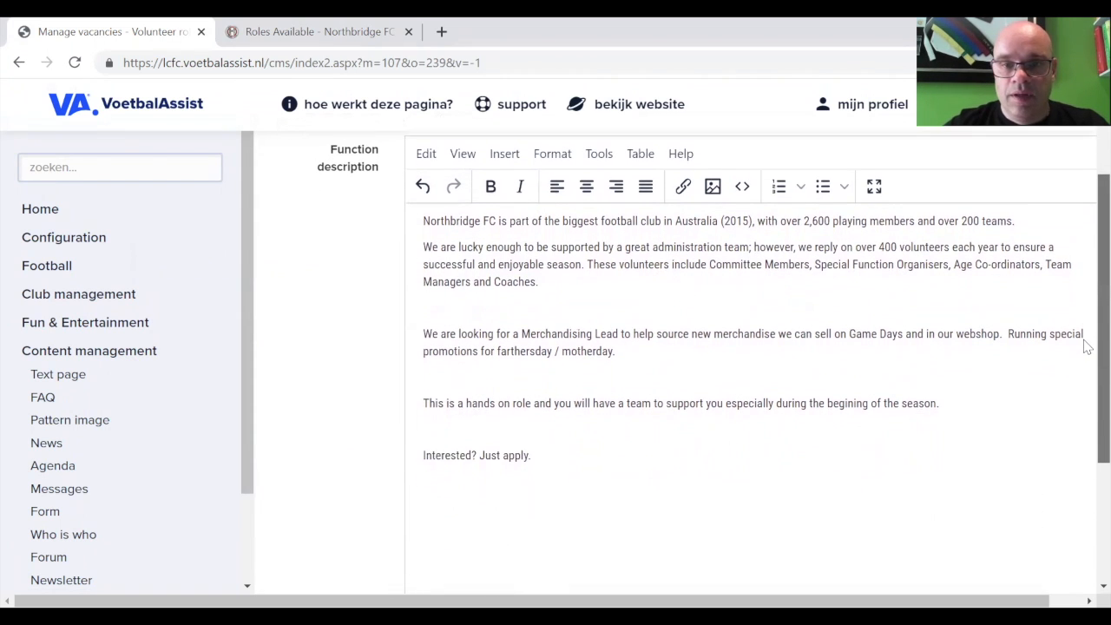
pyautogui.click(425, 333)
pyautogui.press('BackSpace')
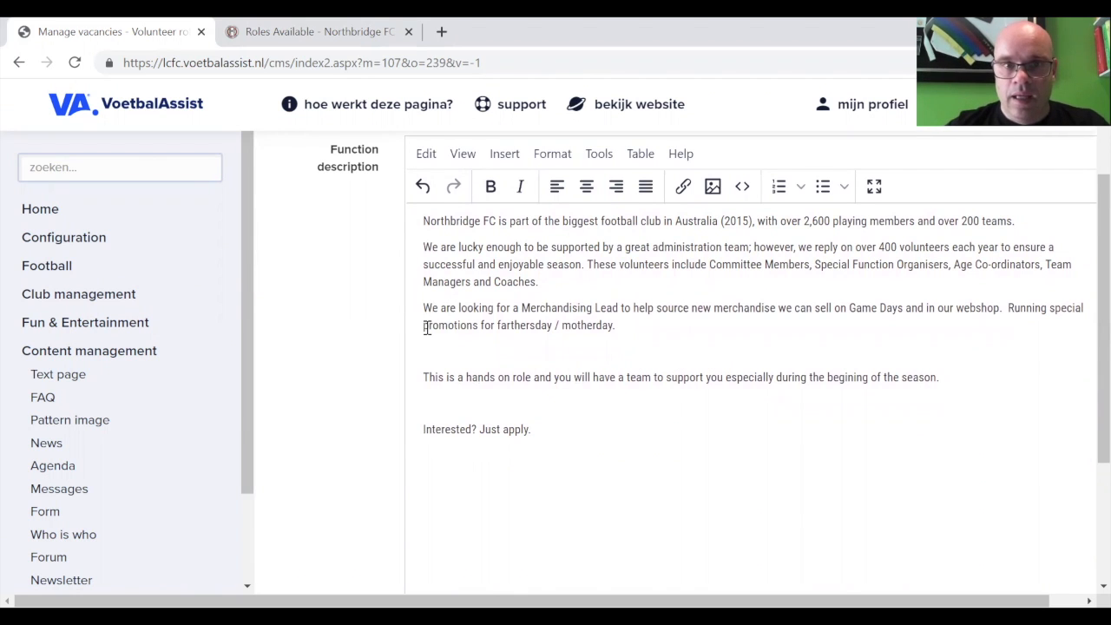
pyautogui.scroll(-2, 1084, 409)
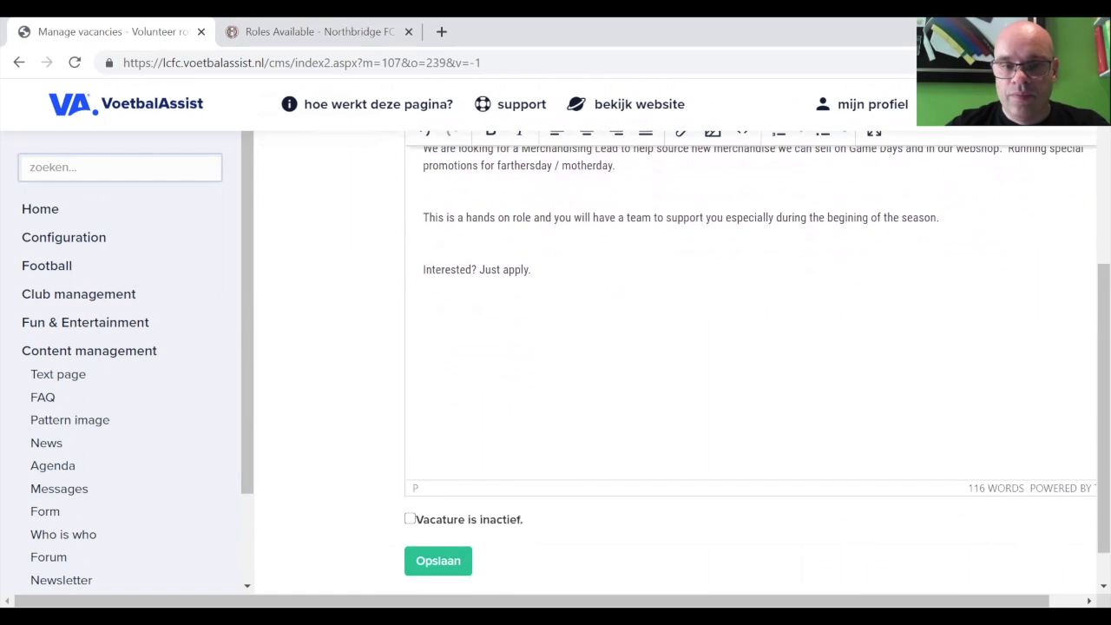
pyautogui.click(466, 514)
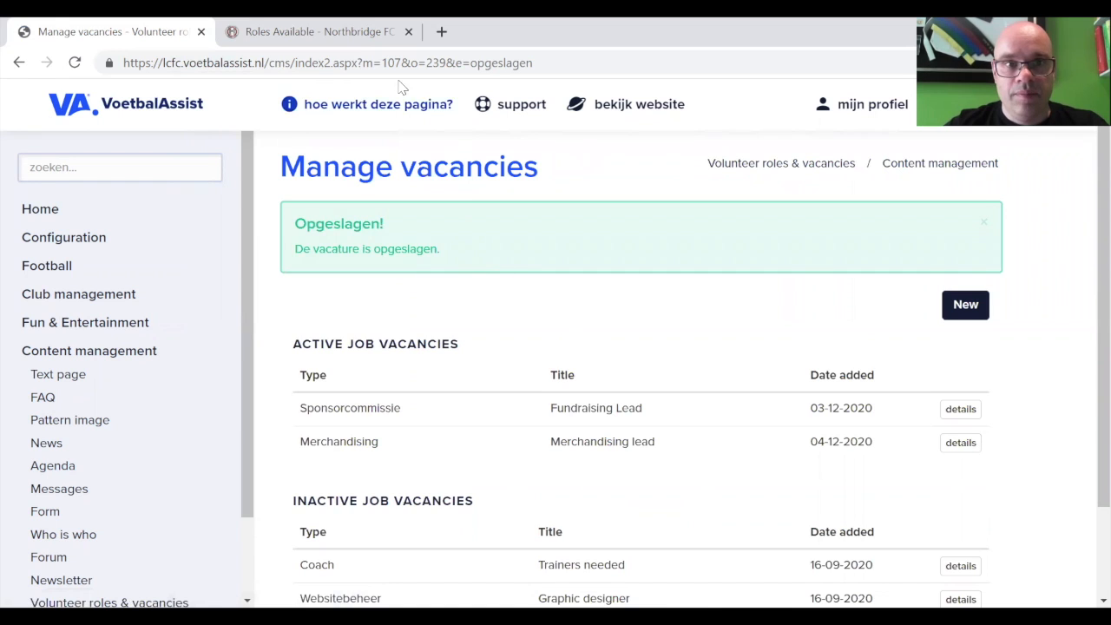
# Step: Reload the club website's Roles Available page and view the Merchandising lead vacancy's details
pyautogui.click(364, 32)
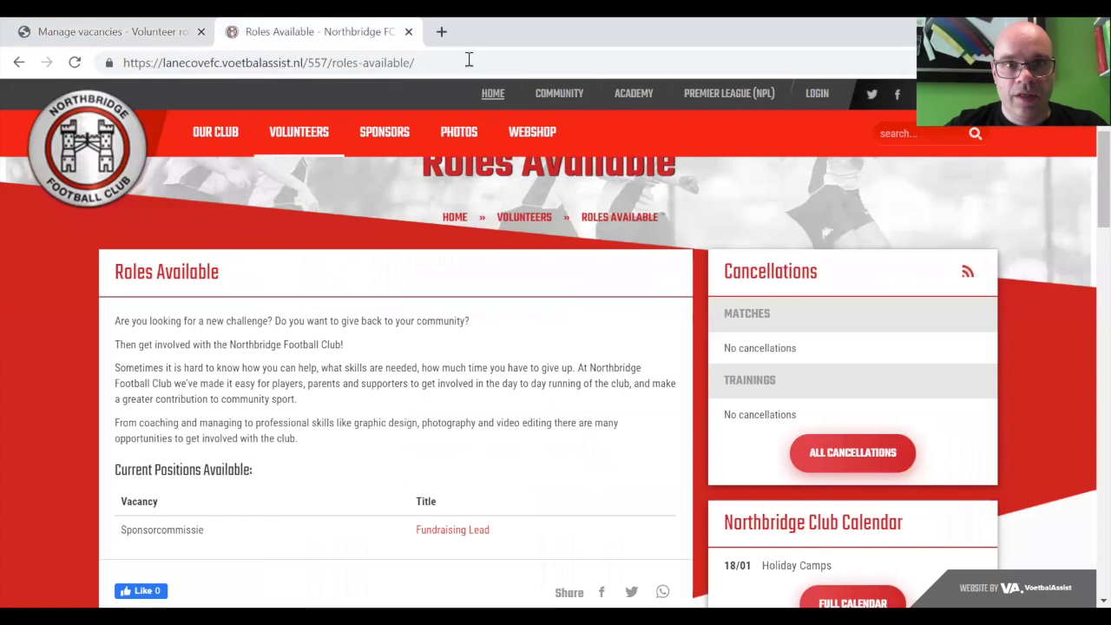
pyautogui.click(466, 54)
pyautogui.press('Return')
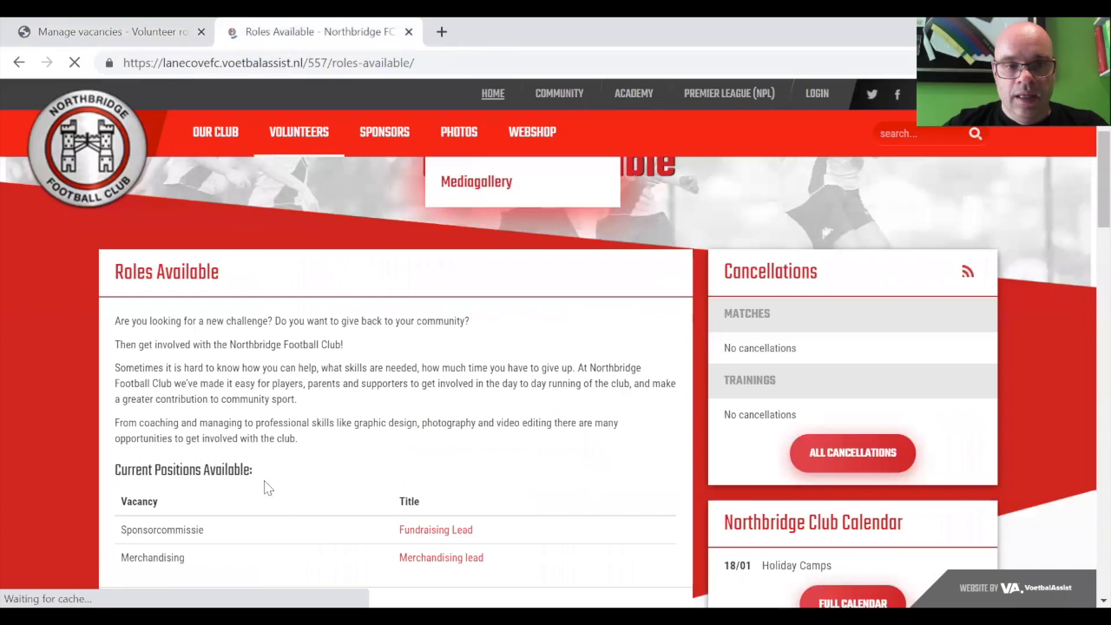
pyautogui.click(430, 561)
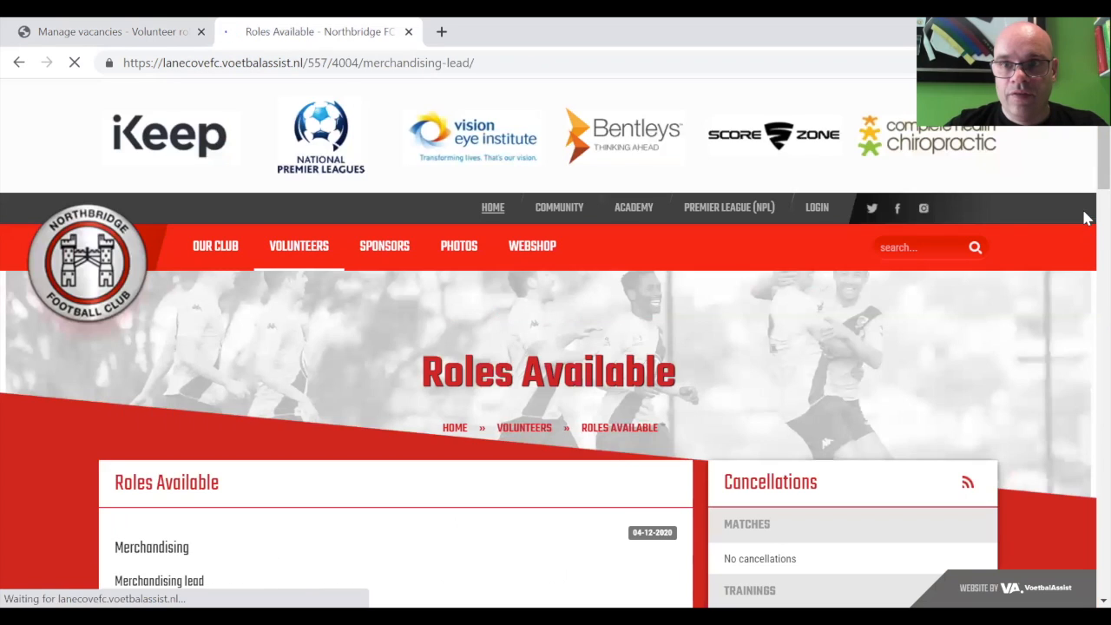
pyautogui.scroll(-3, 1084, 204)
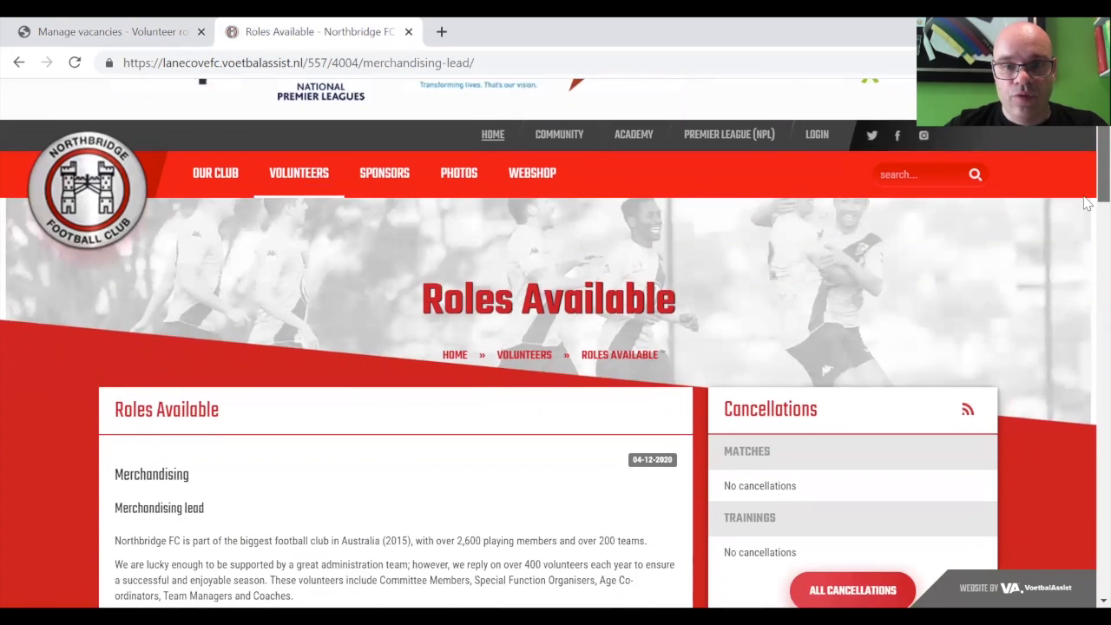
pyautogui.scroll(-3, 1086, 217)
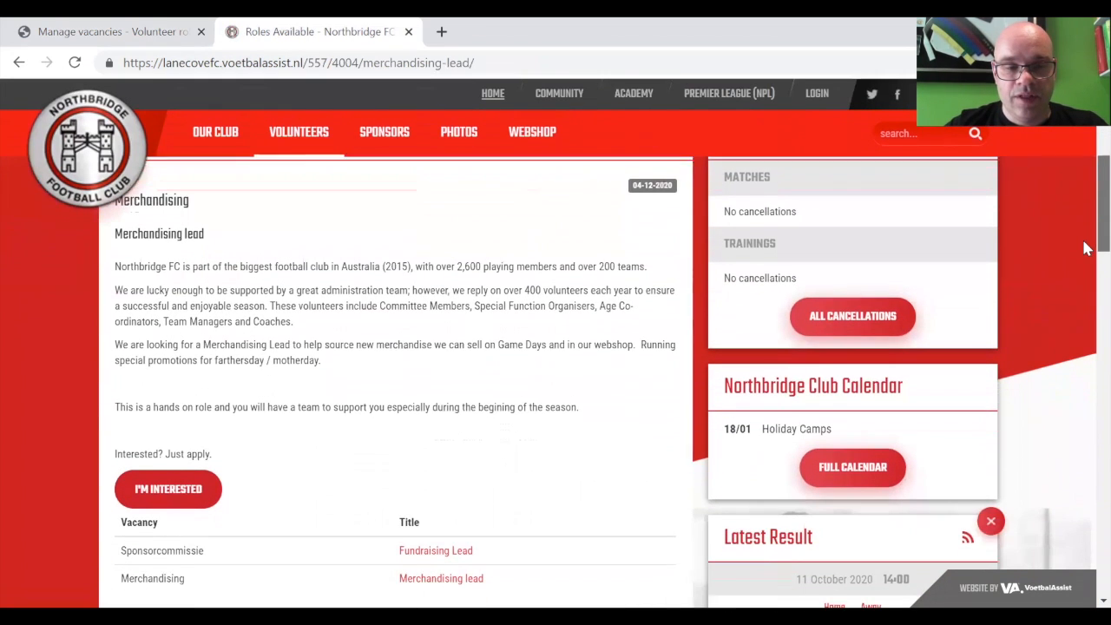
# Step: Open the response form of the Merchandising lead vacancy and examine its fields
pyautogui.click(142, 495)
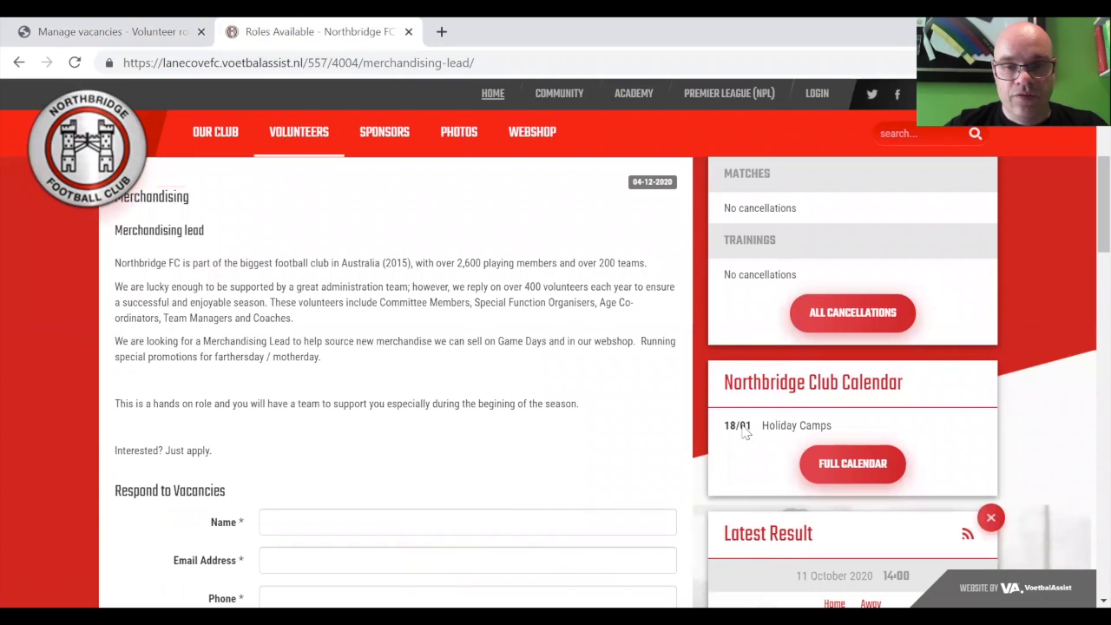
pyautogui.moveTo(1086, 232); pyautogui.dragTo(1086, 278)
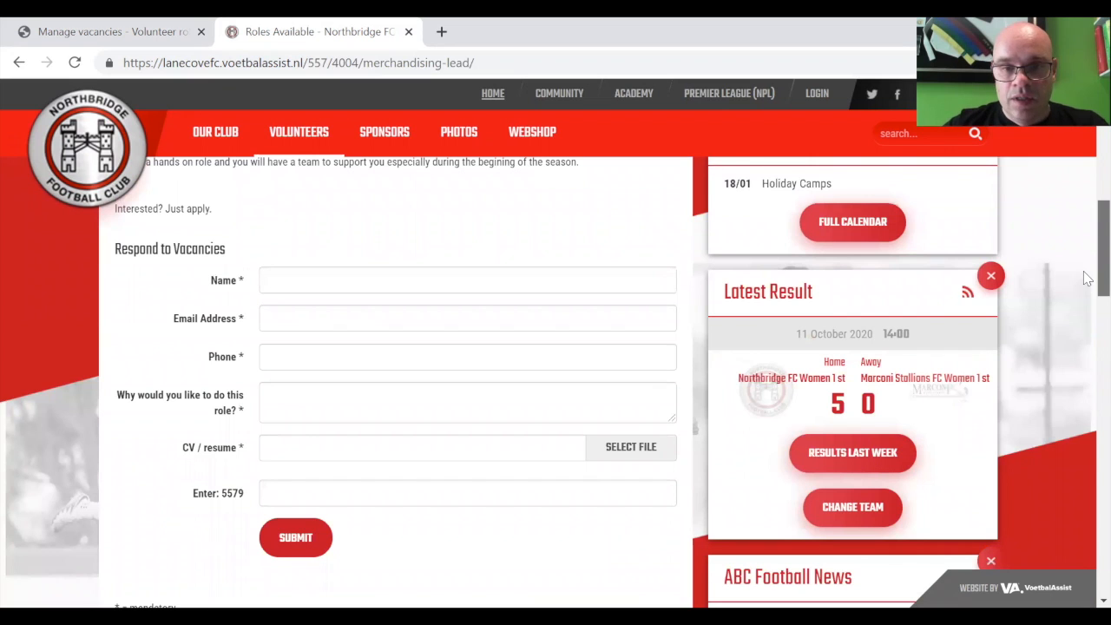
pyautogui.moveTo(1085, 278); pyautogui.dragTo(1086, 277)
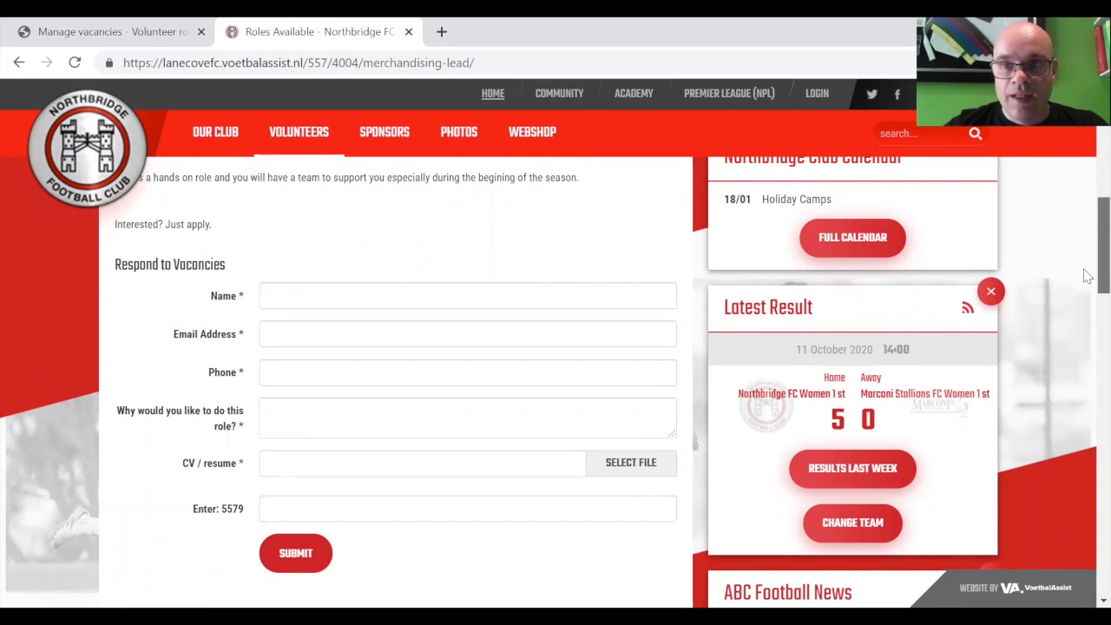
pyautogui.moveTo(1086, 277); pyautogui.dragTo(1086, 195)
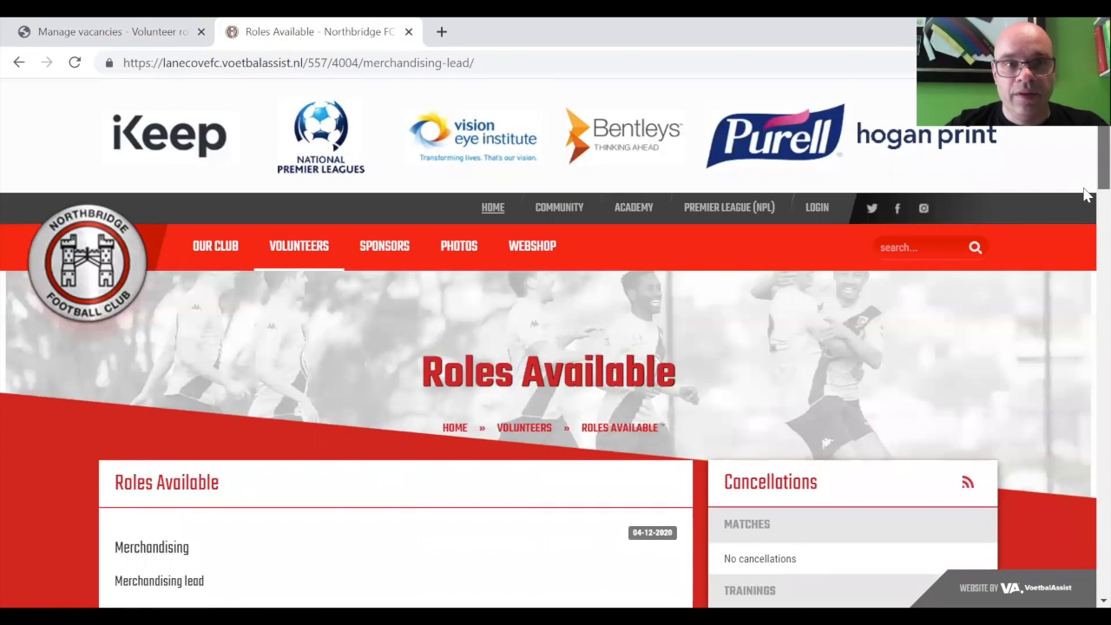
# Step: Return to the CMS and open the "Respond to Vacancies" form for editing
pyautogui.click(167, 37)
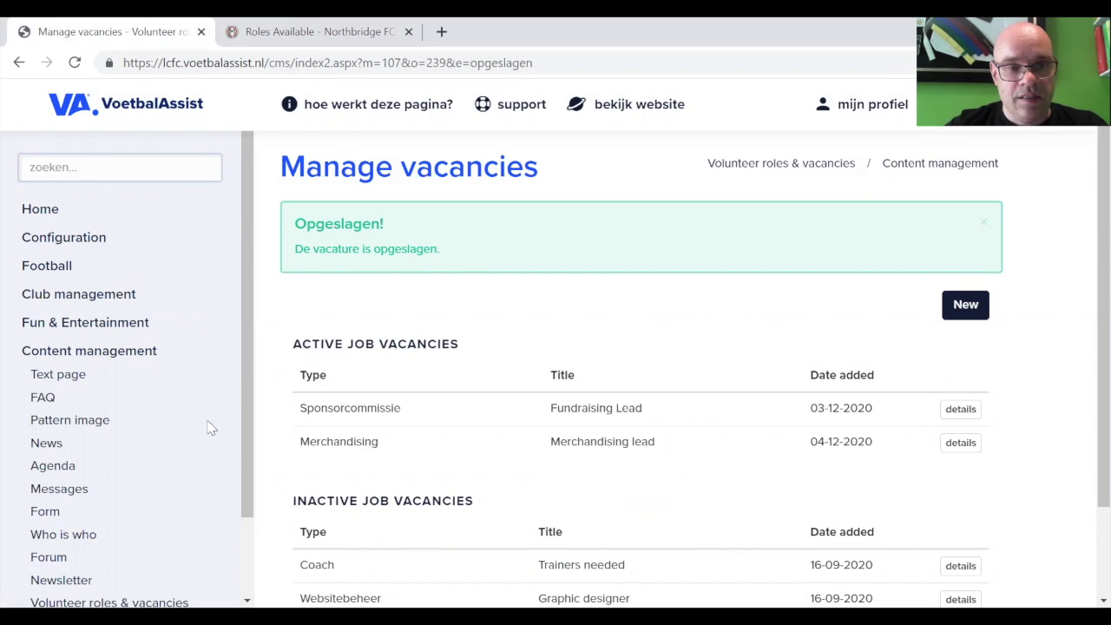
pyautogui.click(98, 514)
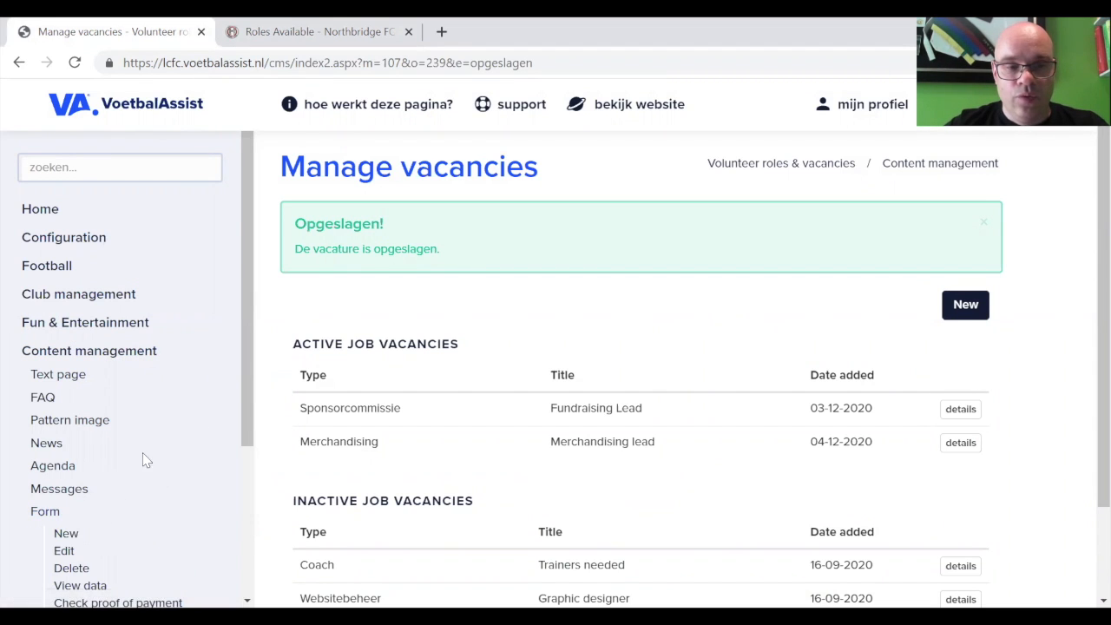
pyautogui.moveTo(248, 310); pyautogui.dragTo(247, 436)
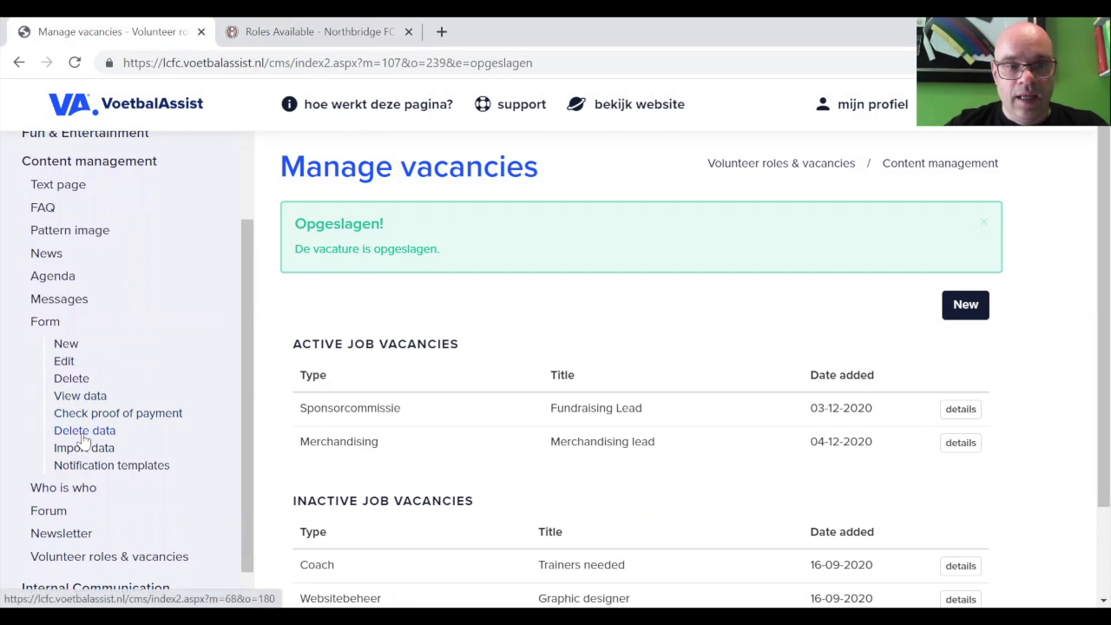
pyautogui.click(66, 362)
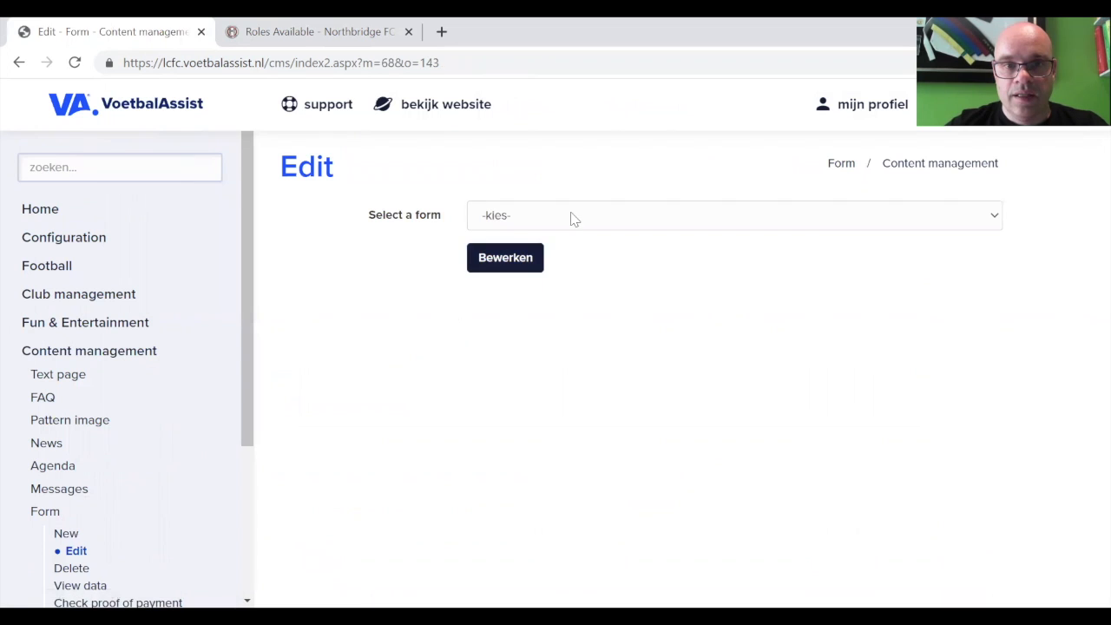
pyautogui.click(571, 217)
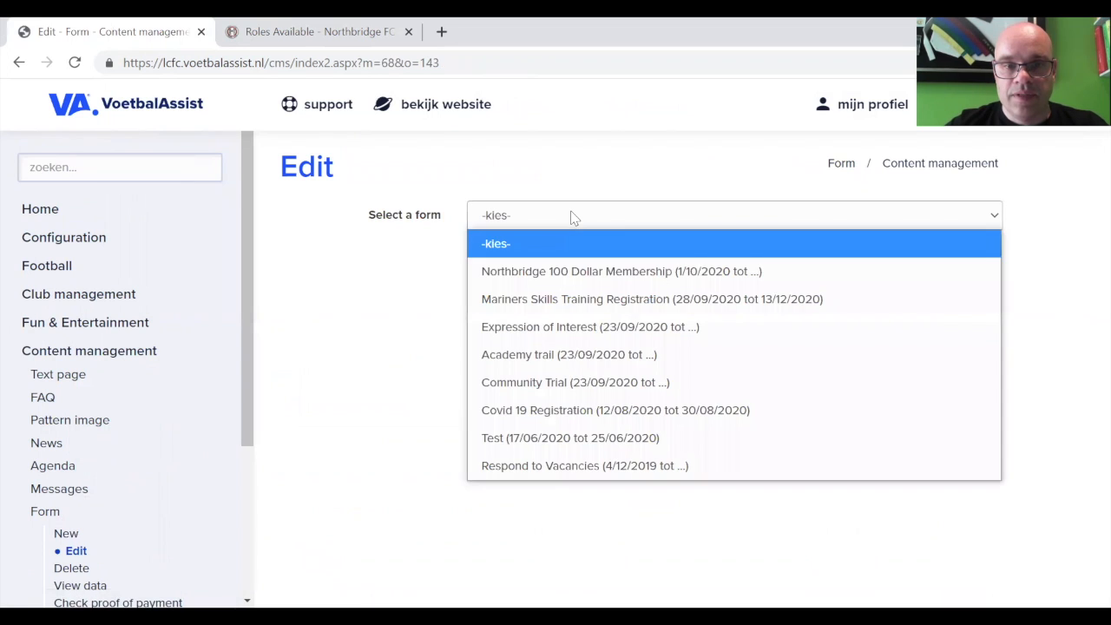
pyautogui.click(599, 465)
pyautogui.click(508, 267)
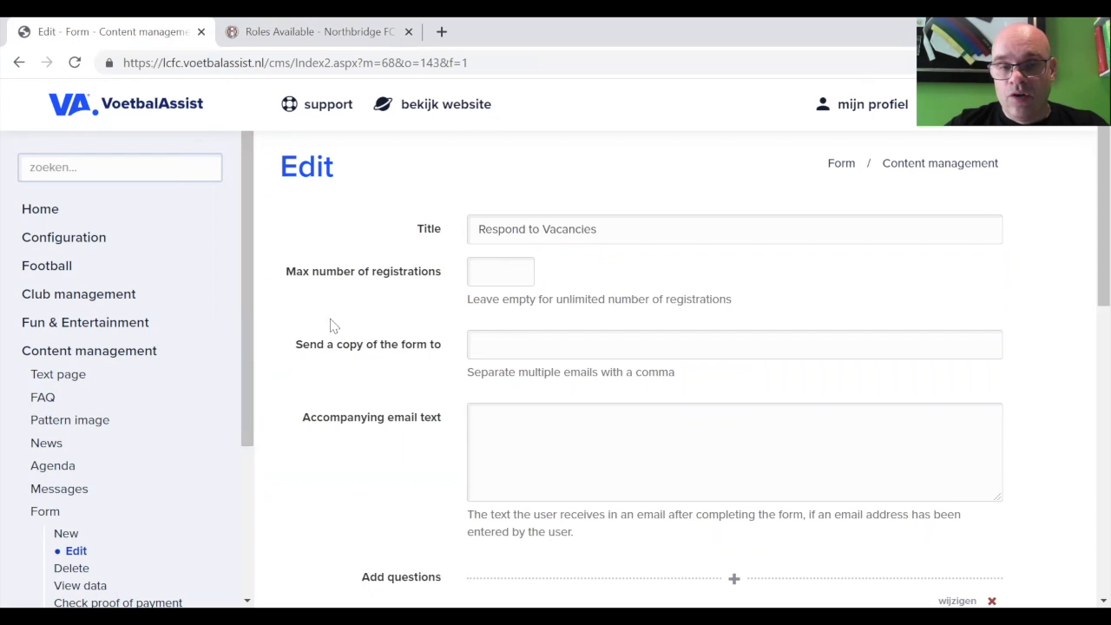
# Step: Examine the form's copy recipient, accompanying email text and question settings
pyautogui.click(610, 348)
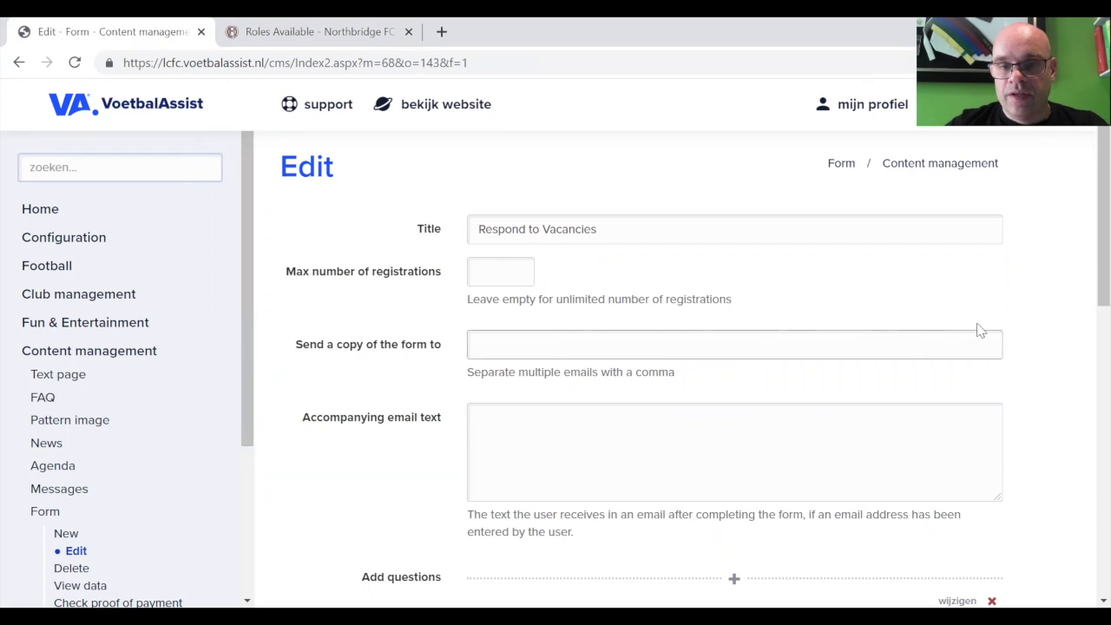
pyautogui.scroll(-1, 1085, 252)
pyautogui.scroll(-1, 1087, 265)
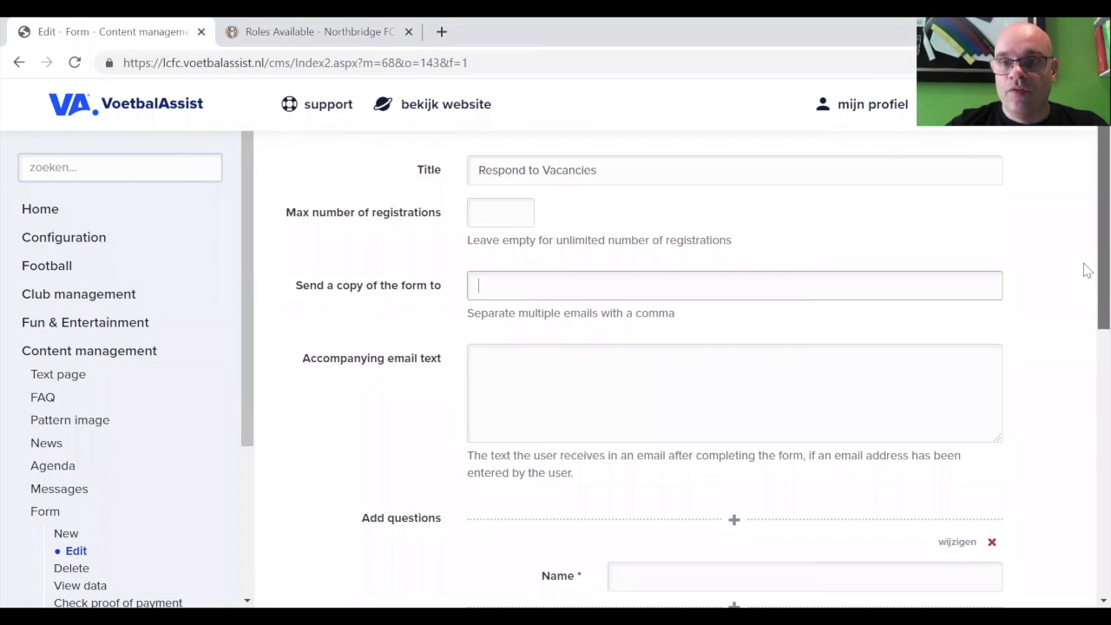
pyautogui.scroll(-1, 1088, 270)
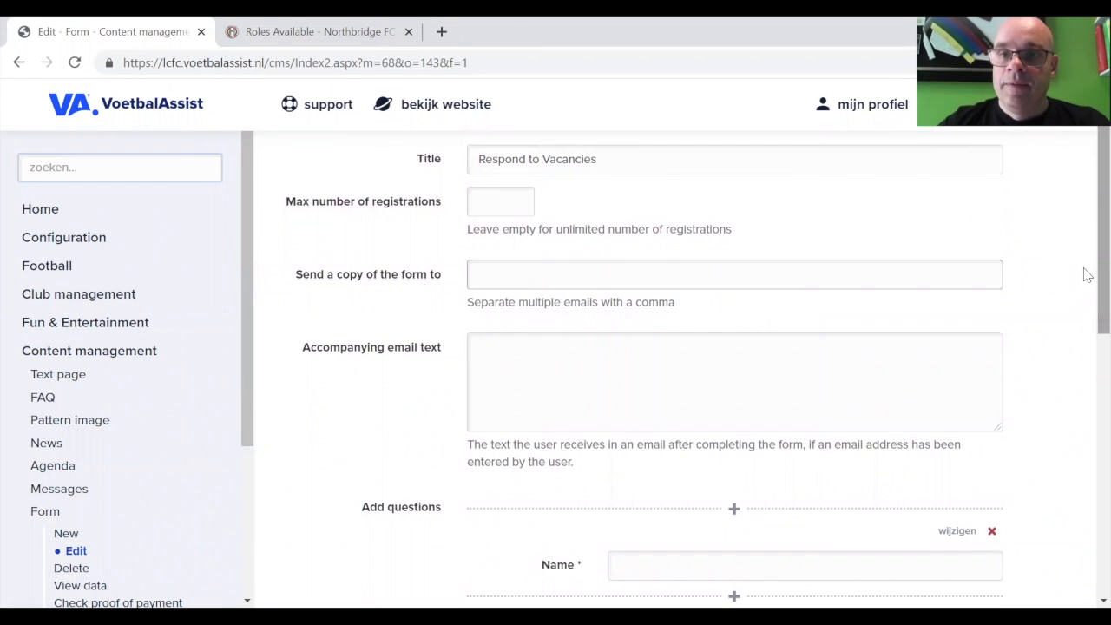
# Step: Review the form's accompanying email field and applicant questions, including the settings of the CV / resume question, leaving them unchanged
pyautogui.moveTo(1084, 253); pyautogui.dragTo(1084, 275)
pyautogui.click(500, 309)
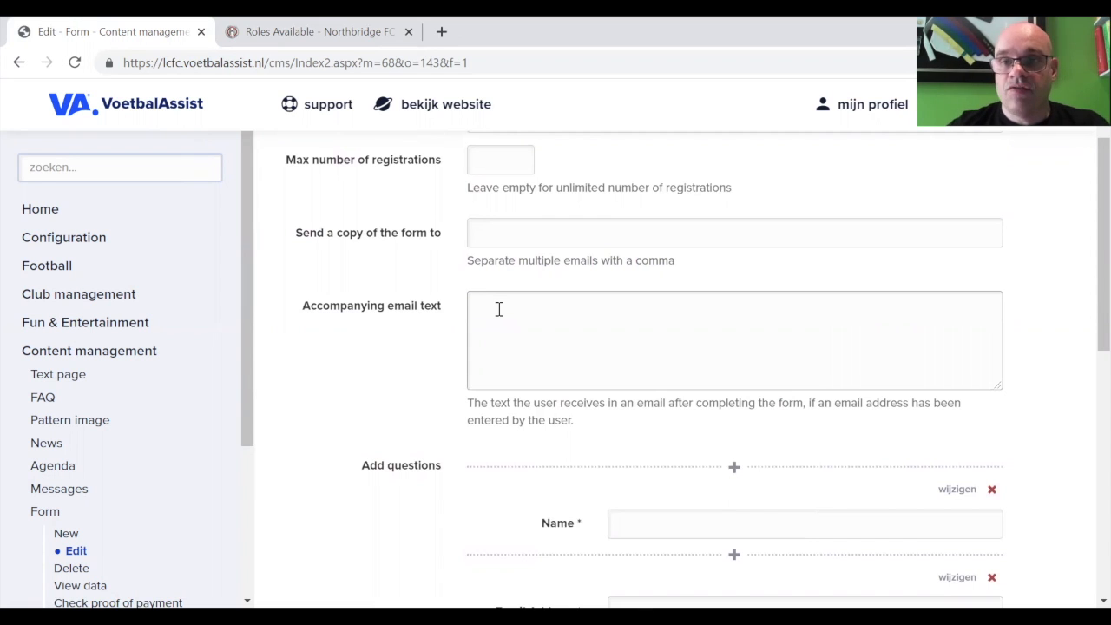
pyautogui.moveTo(1084, 235); pyautogui.dragTo(1085, 307)
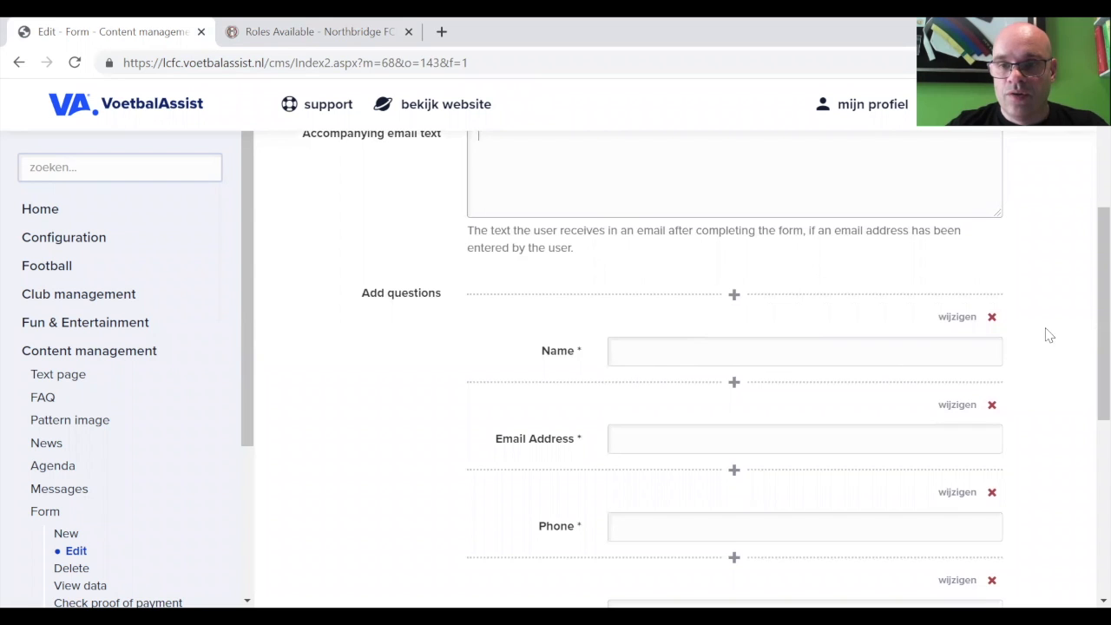
pyautogui.moveTo(1086, 297); pyautogui.dragTo(1084, 416)
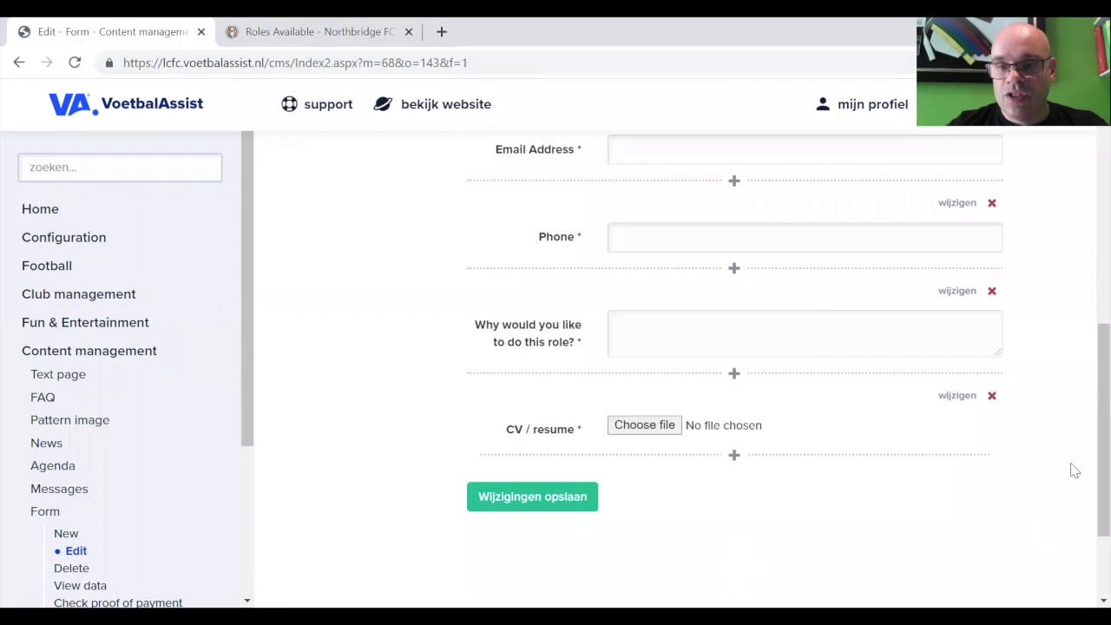
pyautogui.click(955, 395)
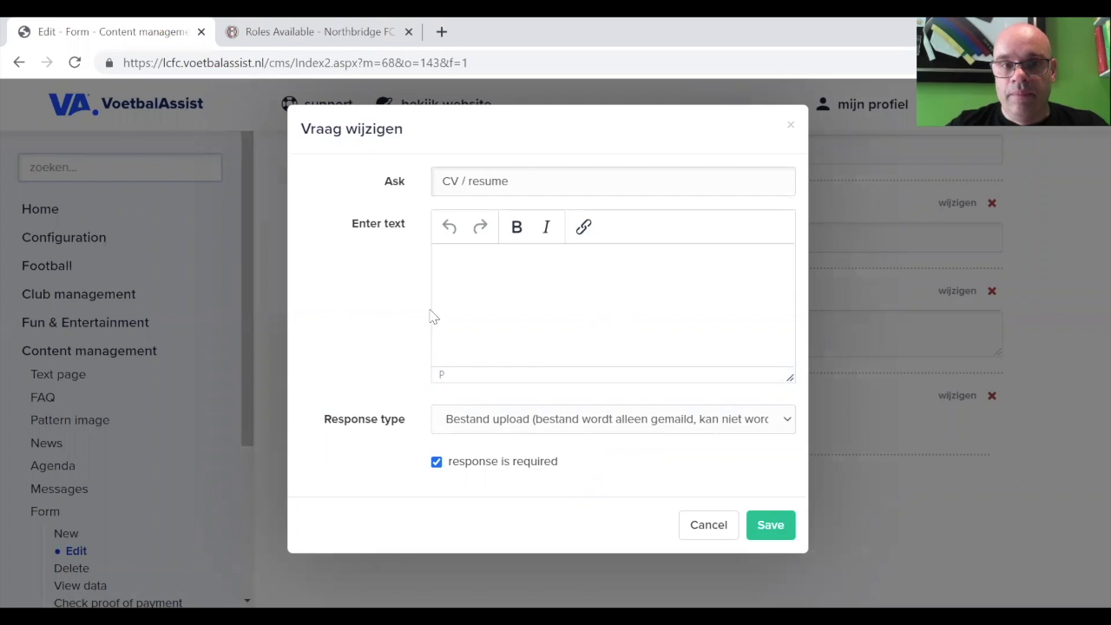
pyautogui.click(715, 526)
pyautogui.scroll(-2, 1085, 434)
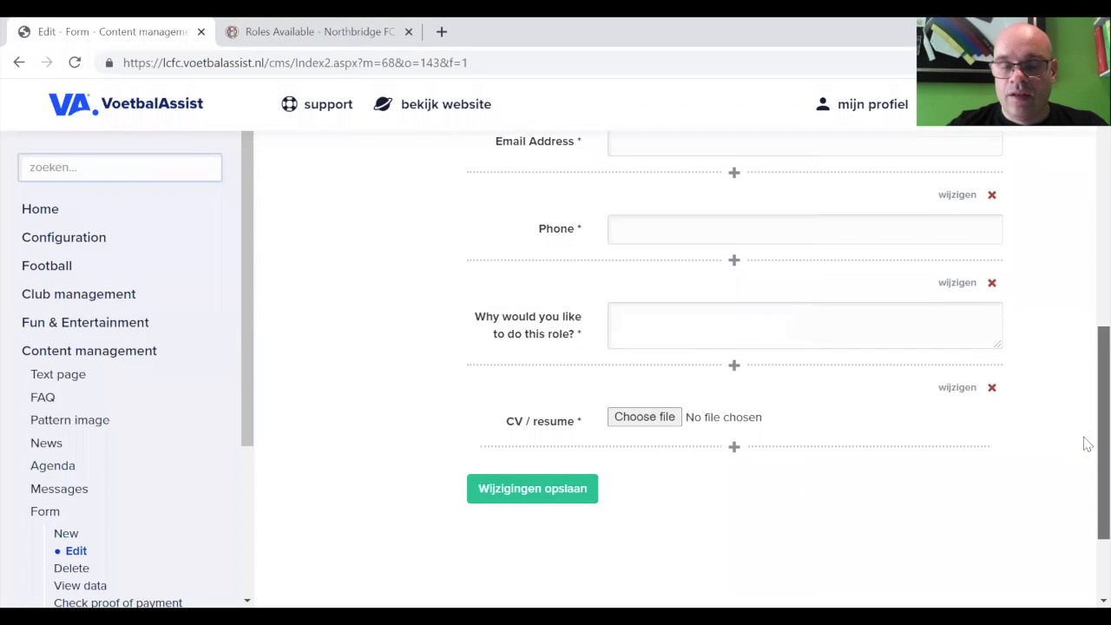
pyautogui.scroll(4, 1085, 442)
pyautogui.scroll(5, 1085, 347)
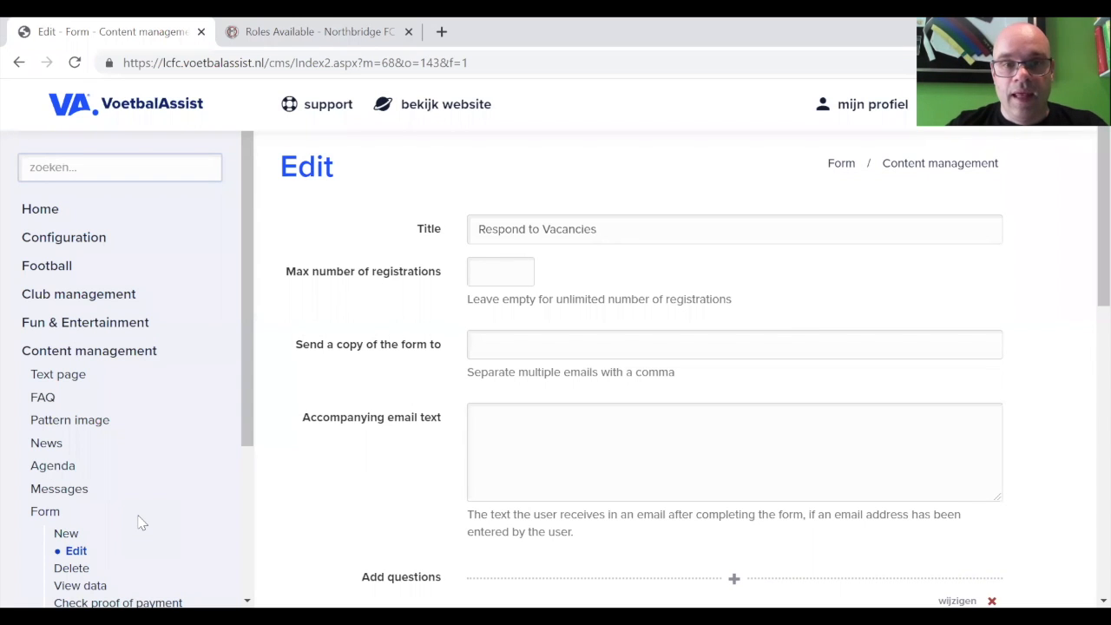
# Step: Open the text page of the Roles Available menu item under Home > Volunteers for editing and review its introductory text
pyautogui.click(76, 382)
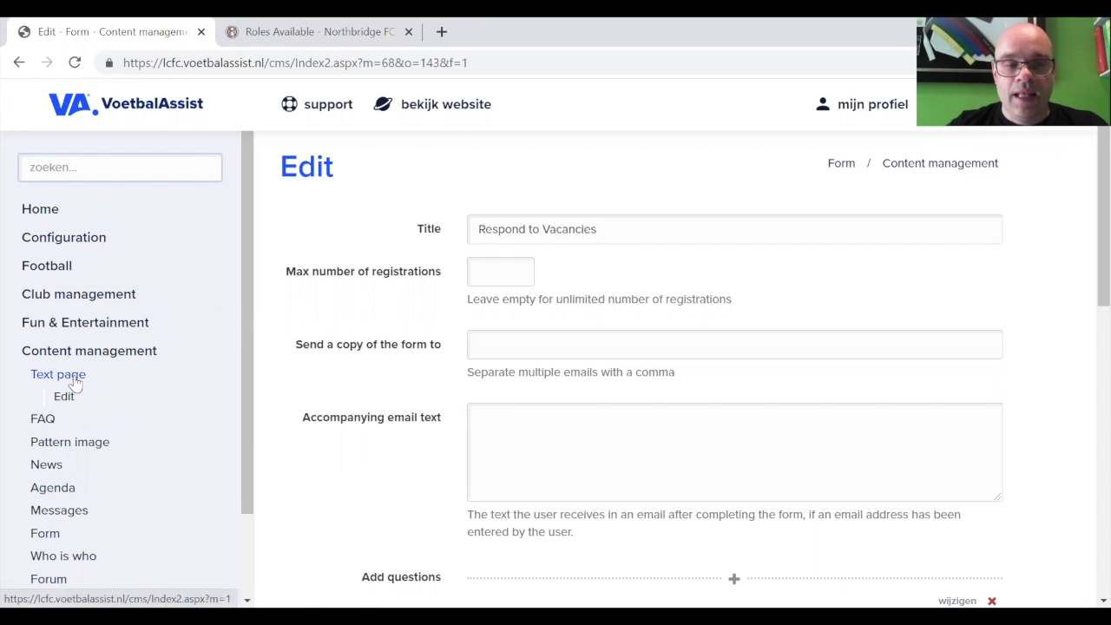
pyautogui.click(74, 240)
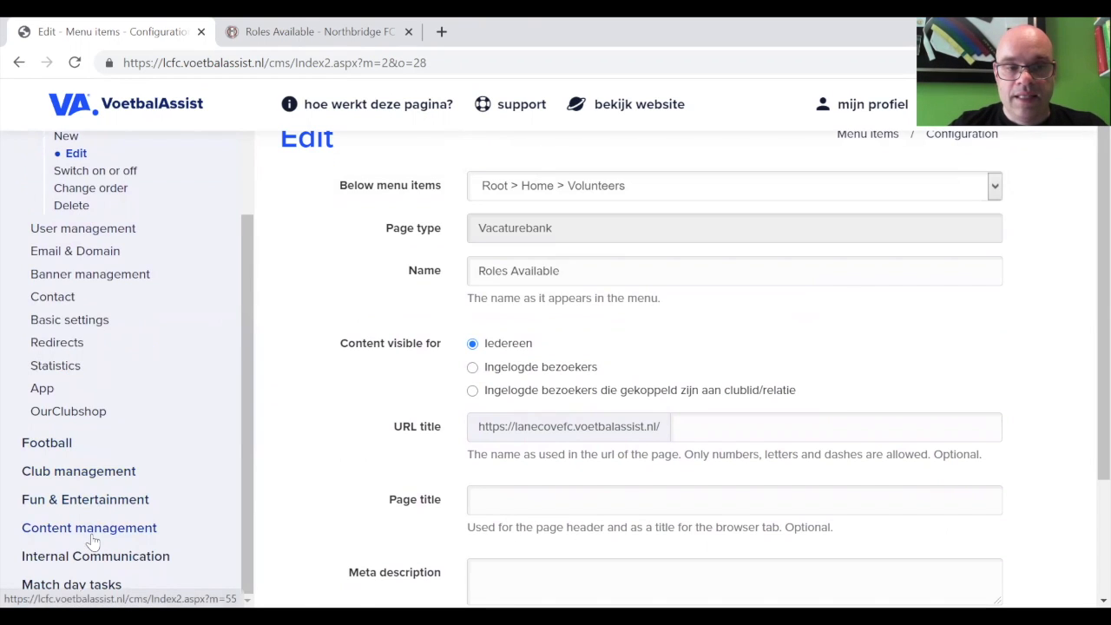
pyautogui.click(186, 524)
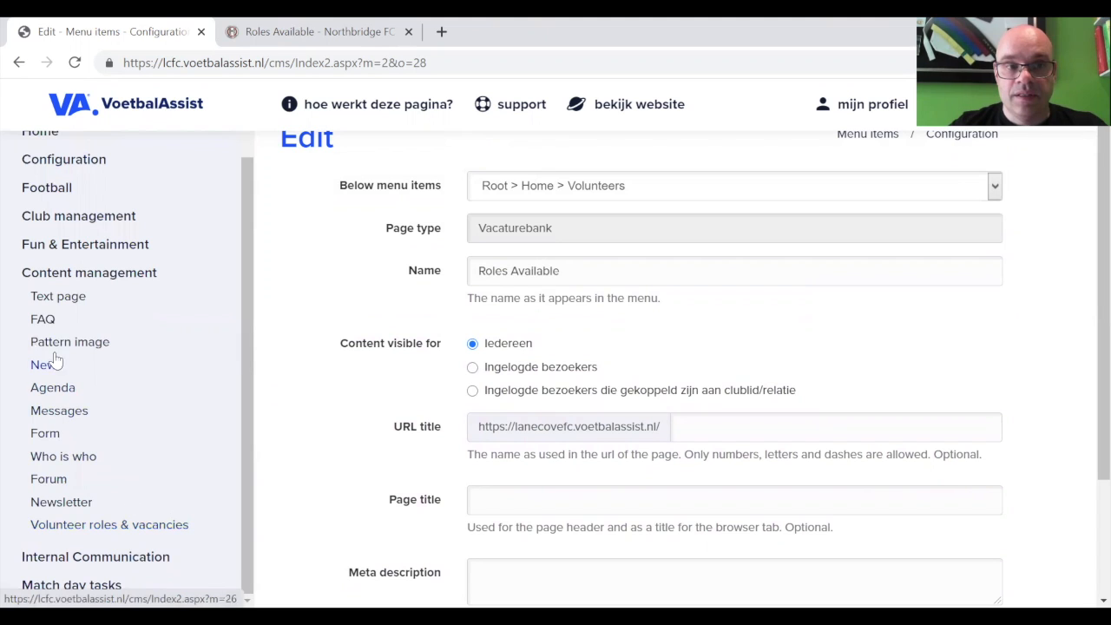
pyautogui.moveTo(58, 299)
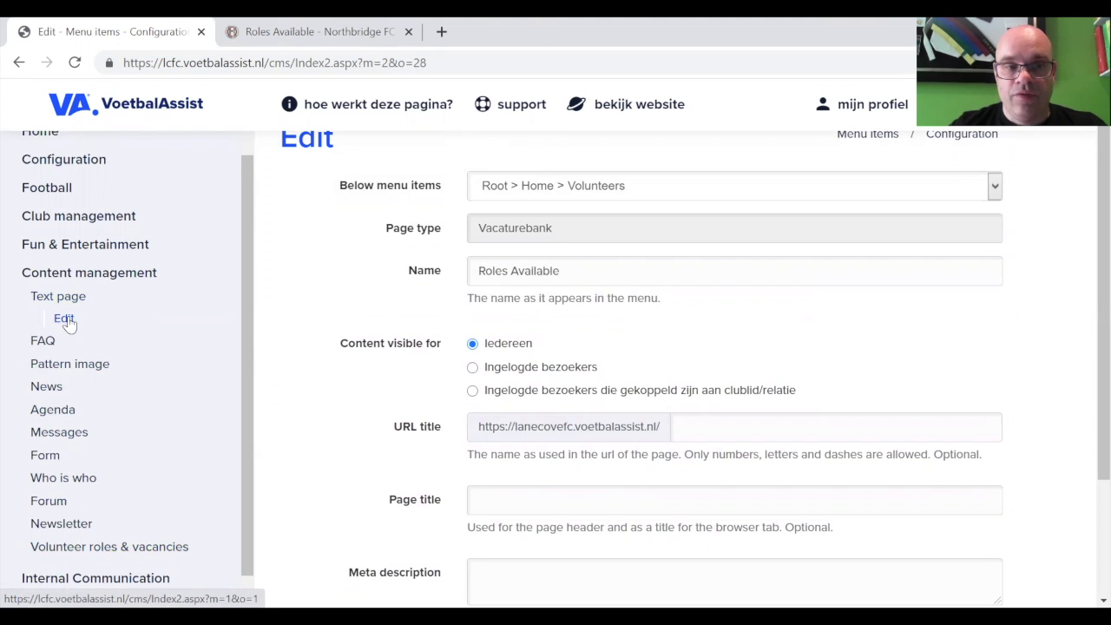
pyautogui.click(66, 320)
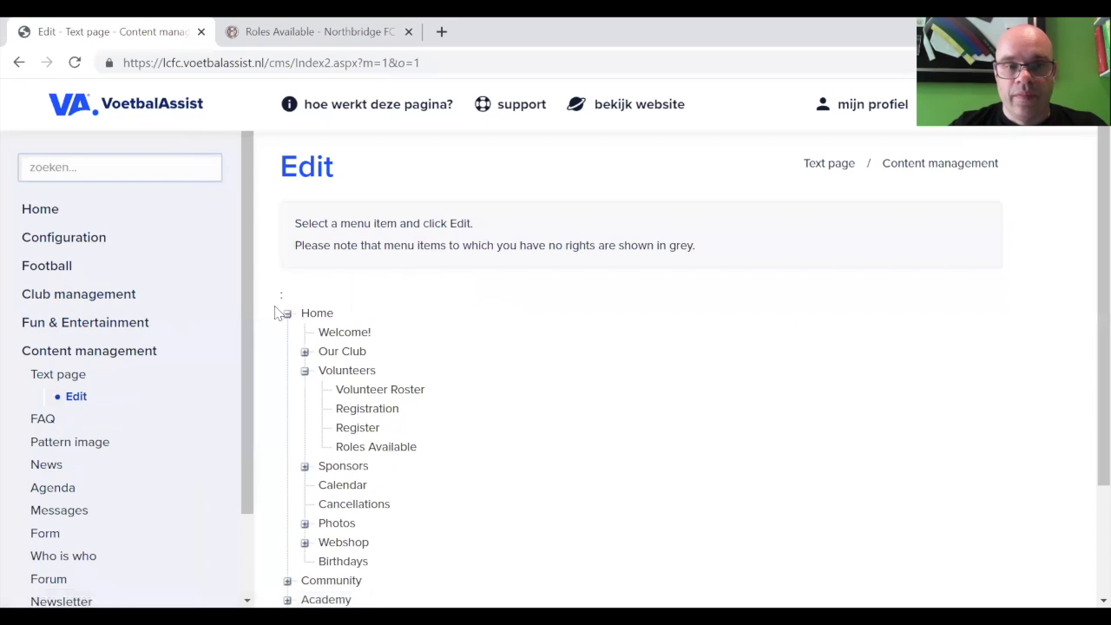
pyautogui.click(354, 451)
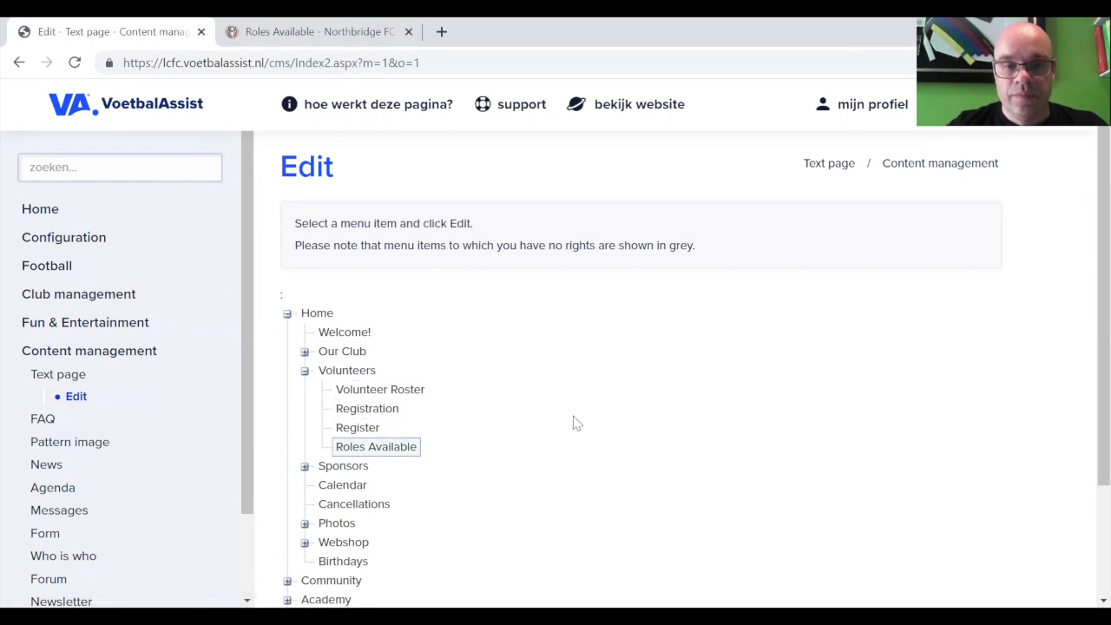
pyautogui.scroll(-2, 576, 421)
pyautogui.click(301, 542)
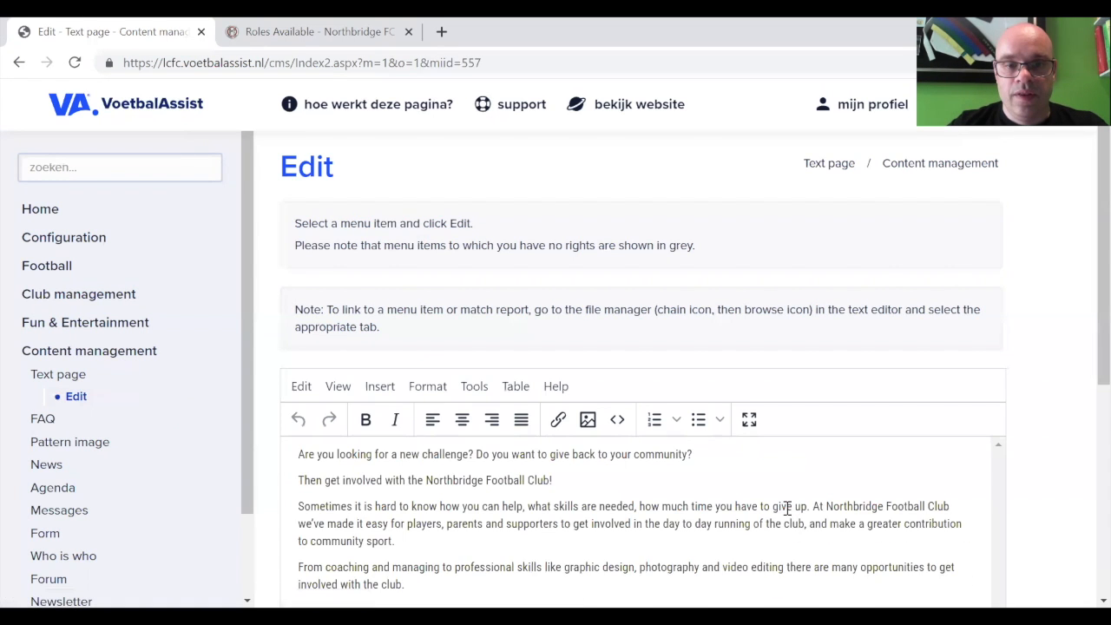
pyautogui.scroll(-4, 779, 506)
pyautogui.scroll(3, 1087, 403)
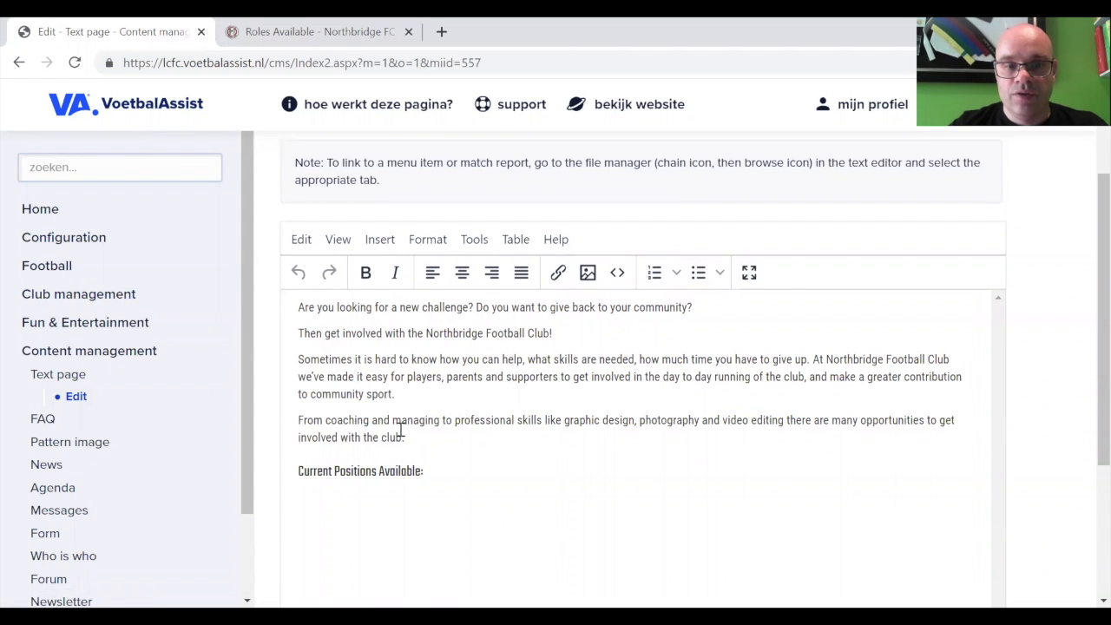
# Step: Switch to the club website and view the Volunteers section's Roles Available page with its introduction and list of current positions
pyautogui.click(308, 31)
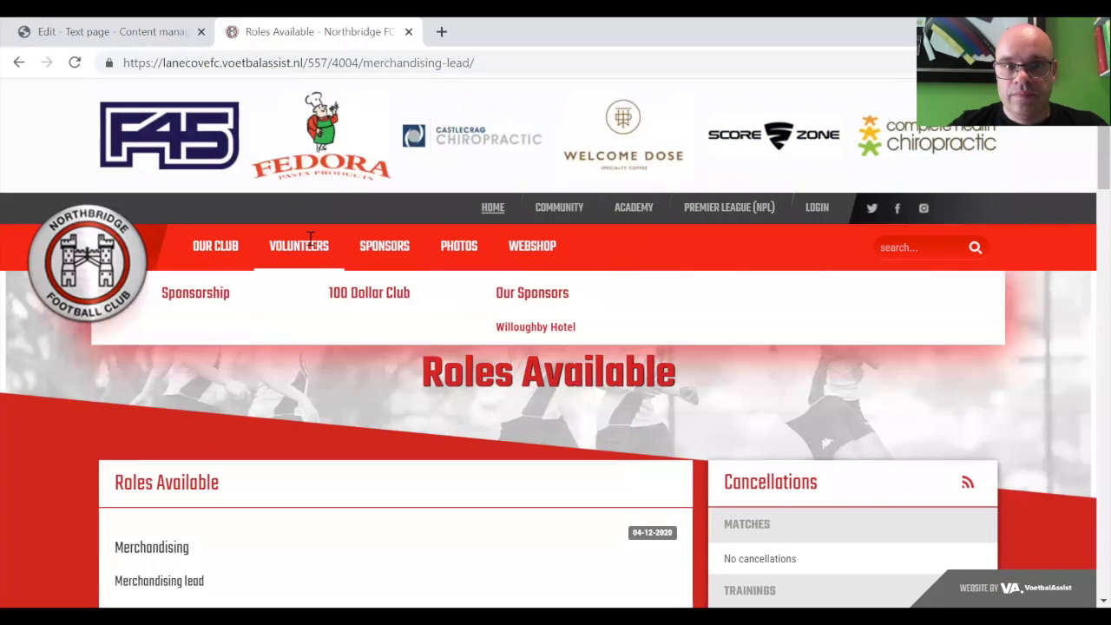
pyautogui.moveTo(302, 246)
pyautogui.click(301, 364)
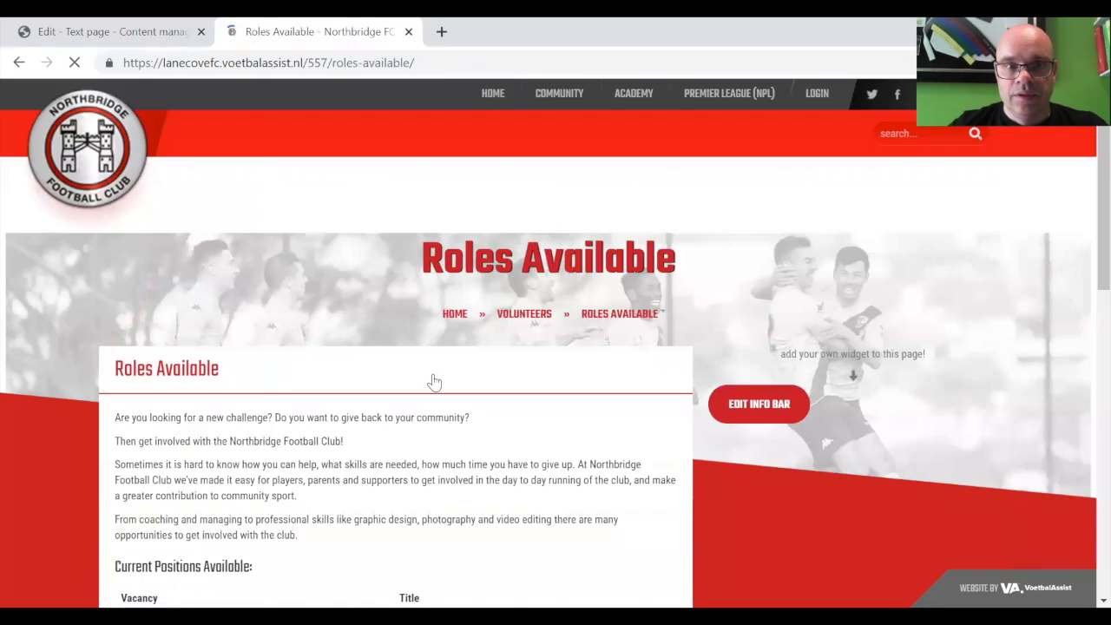
pyautogui.scroll(-5, 1085, 261)
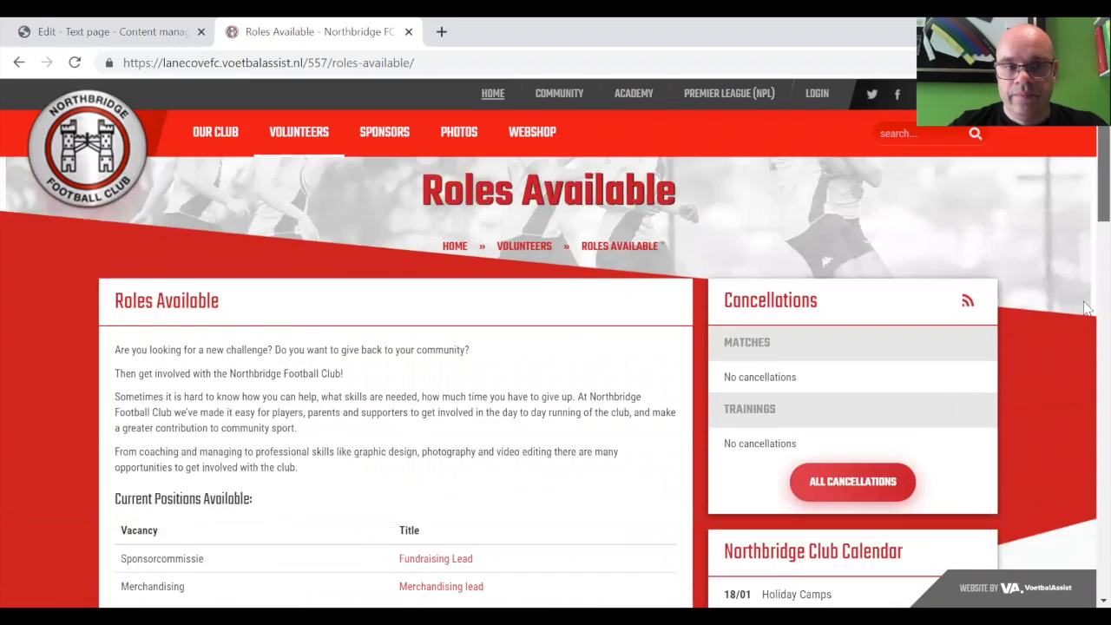
pyautogui.scroll(1, 1085, 304)
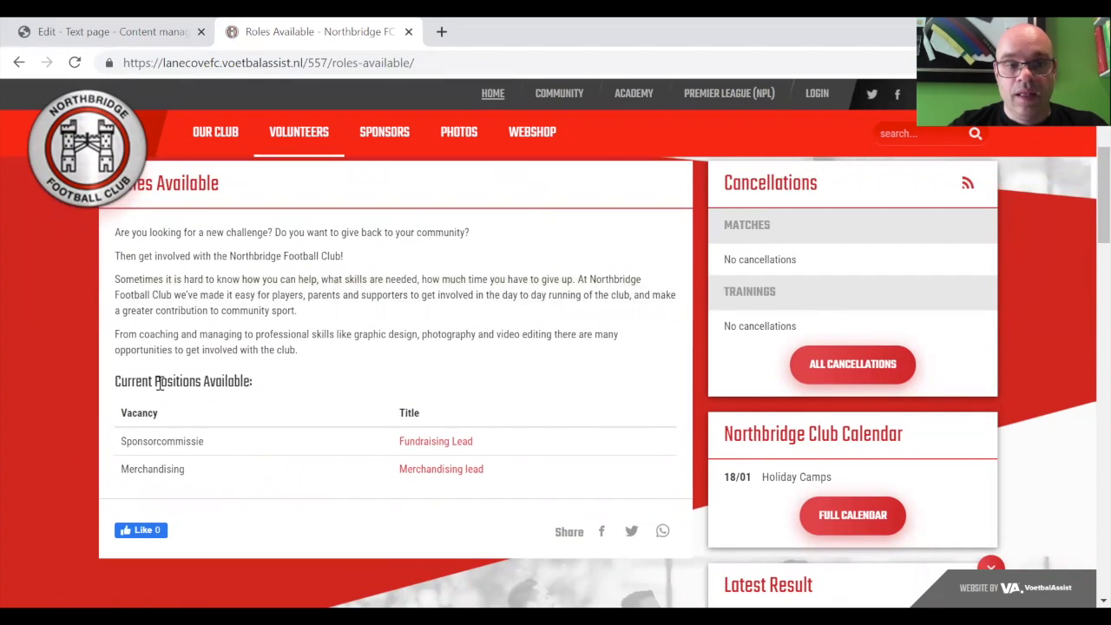